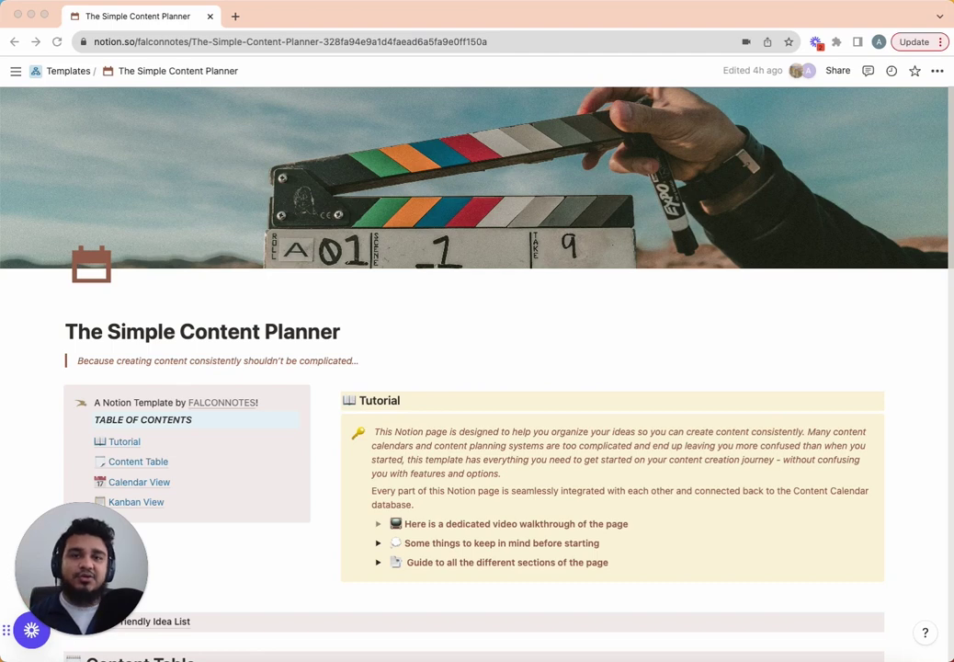
Examine the Tutorial section's toggles for the guide, the starting notes and the video walkthrough, leaving each one collapsed
{"action": "left_click", "coordinate": [489, 386]}
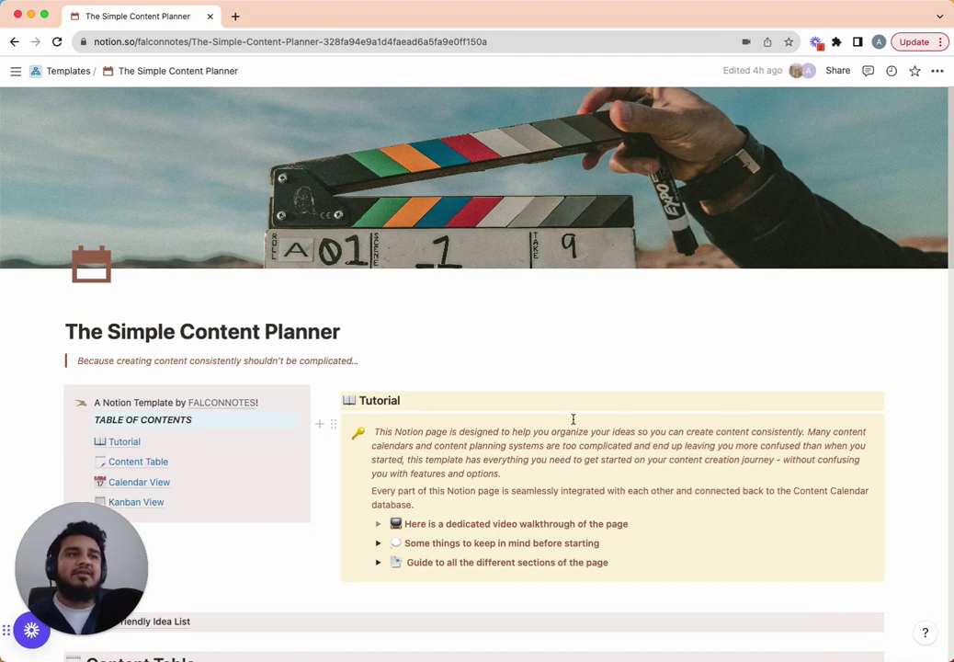
{"action": "left_click", "coordinate": [378, 562]}
{"action": "left_click", "coordinate": [377, 561]}
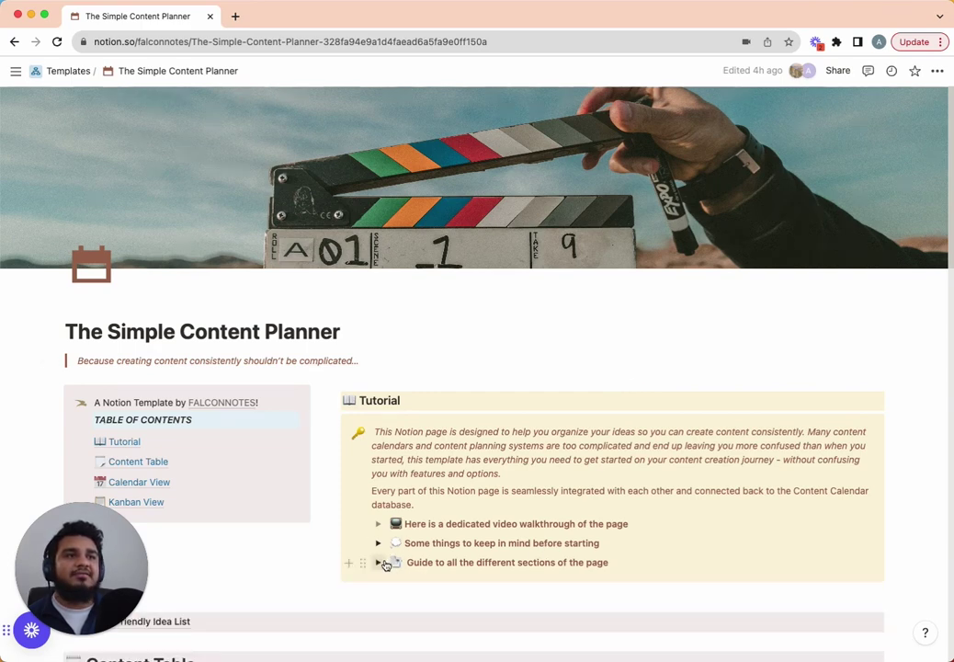
{"action": "left_click", "coordinate": [378, 545]}
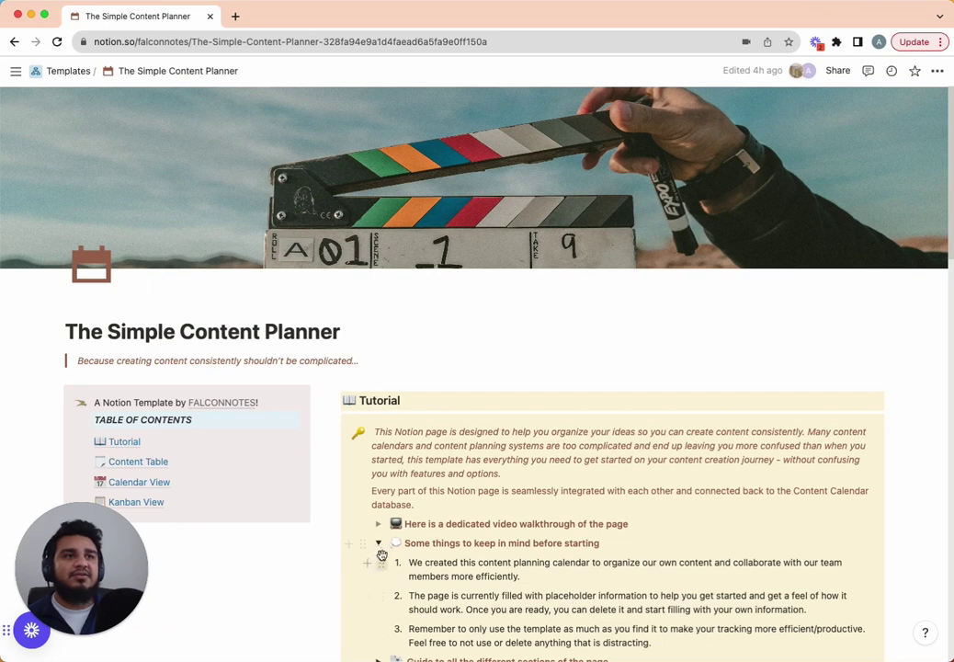
{"action": "left_click", "coordinate": [378, 545]}
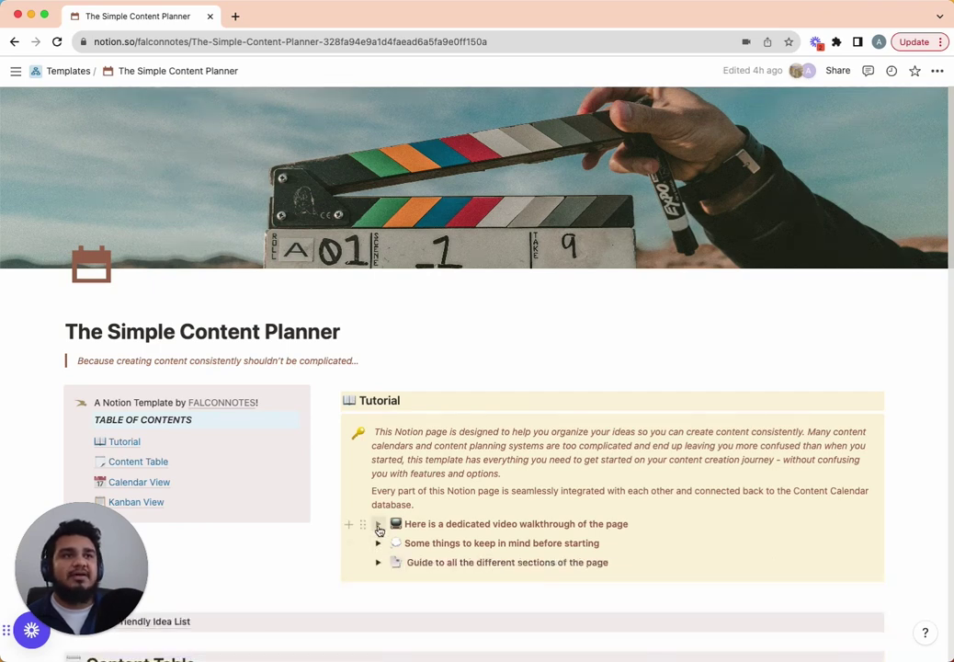
{"action": "left_click", "coordinate": [378, 525]}
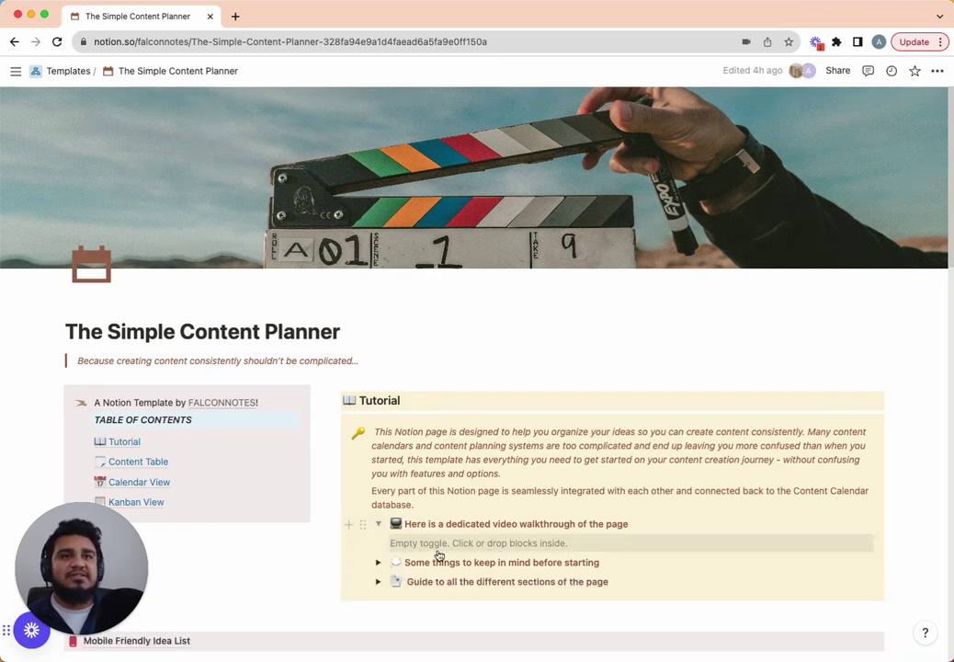
{"action": "left_click", "coordinate": [377, 524]}
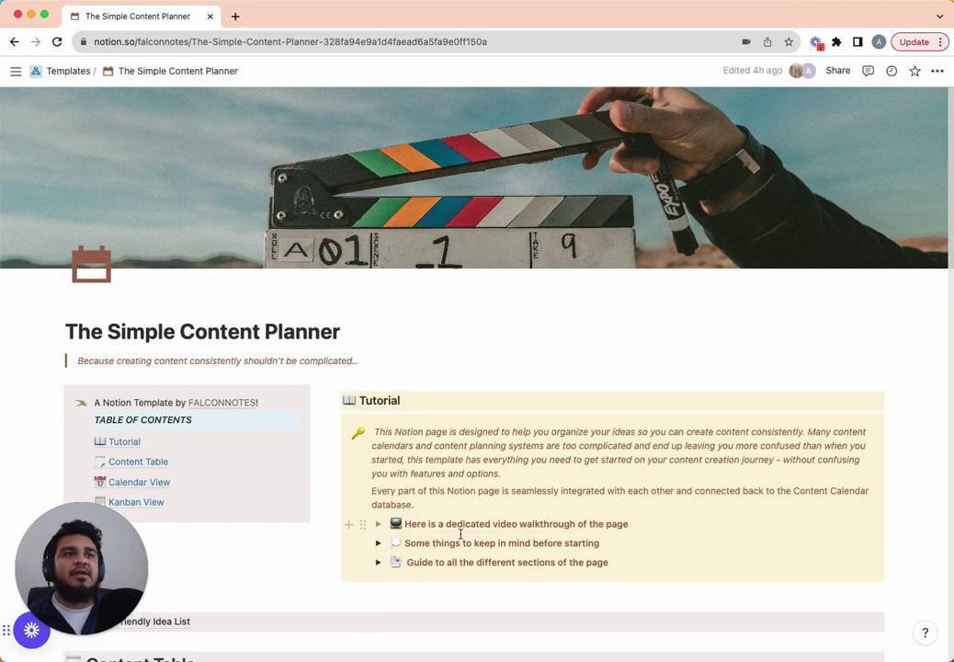
Look over the Content Table's Ideas view and the property options of its Ep column
{"action": "scroll", "coordinate": [464, 532], "scroll_direction": "down", "scroll_amount": 2}
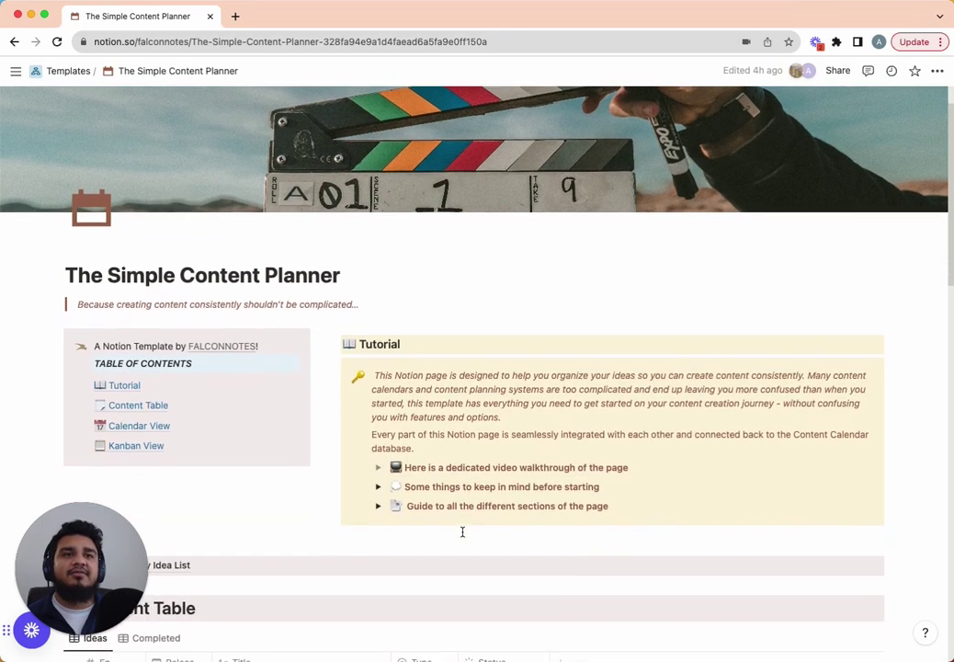
{"action": "scroll", "coordinate": [463, 532], "scroll_direction": "down", "scroll_amount": 2}
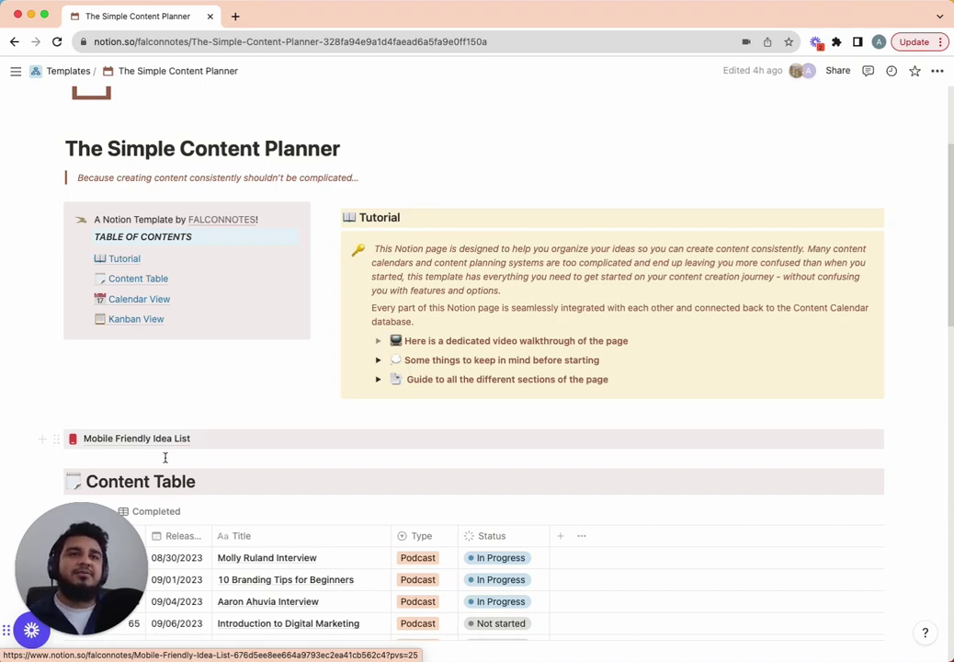
{"action": "scroll", "coordinate": [164, 457], "scroll_direction": "down", "scroll_amount": 3}
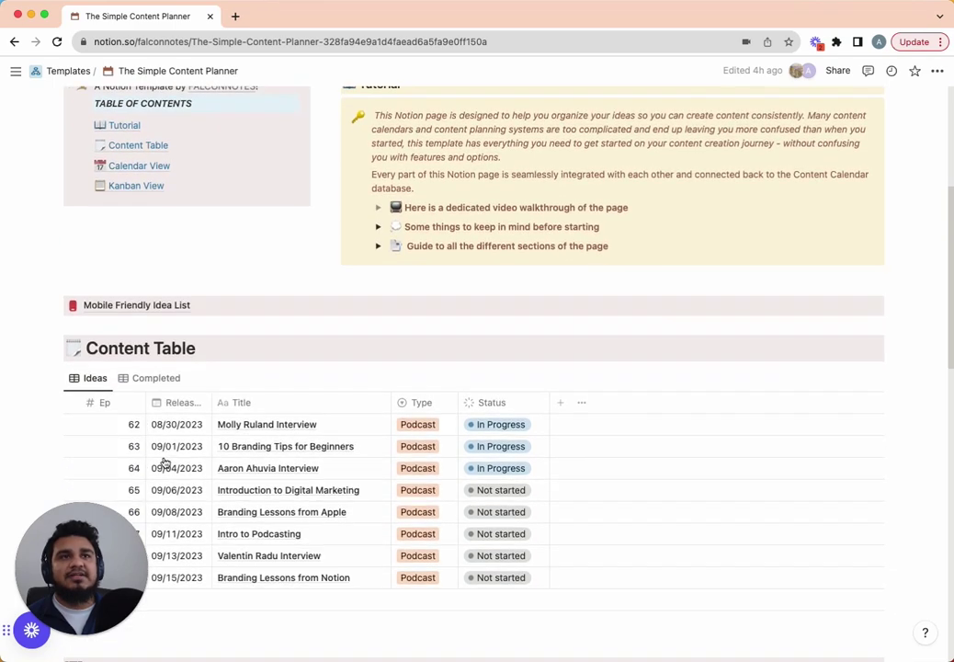
{"action": "scroll", "coordinate": [251, 457], "scroll_direction": "down", "scroll_amount": 1}
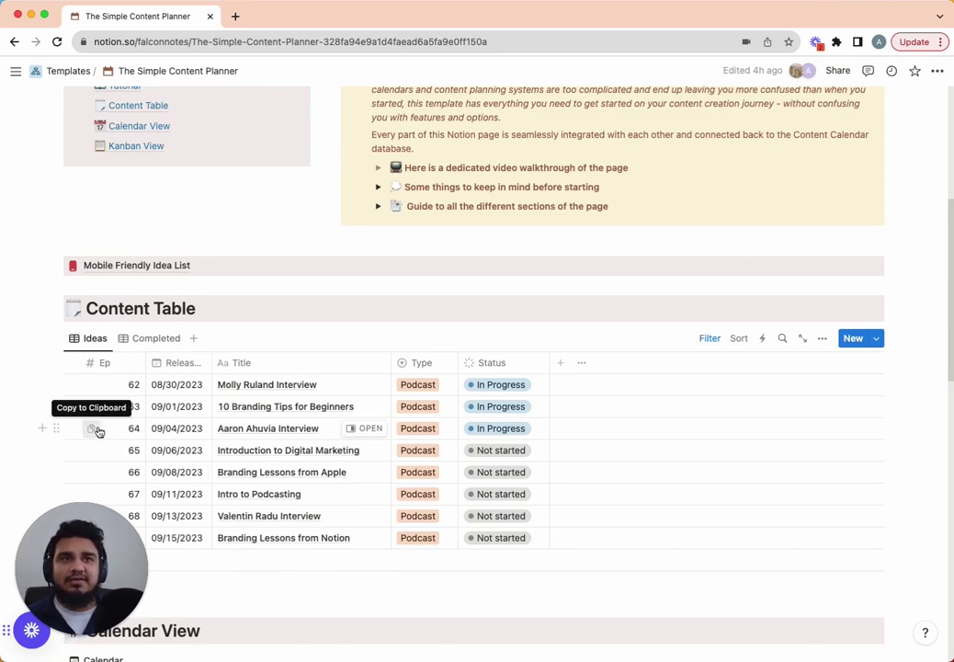
{"action": "left_click", "coordinate": [119, 364]}
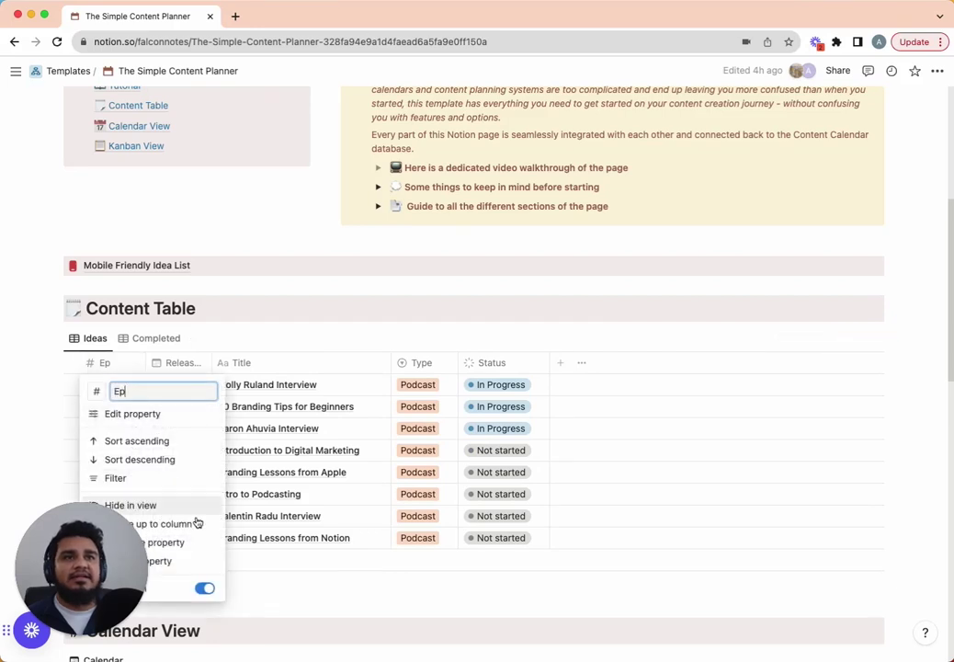
{"action": "left_click", "coordinate": [437, 579]}
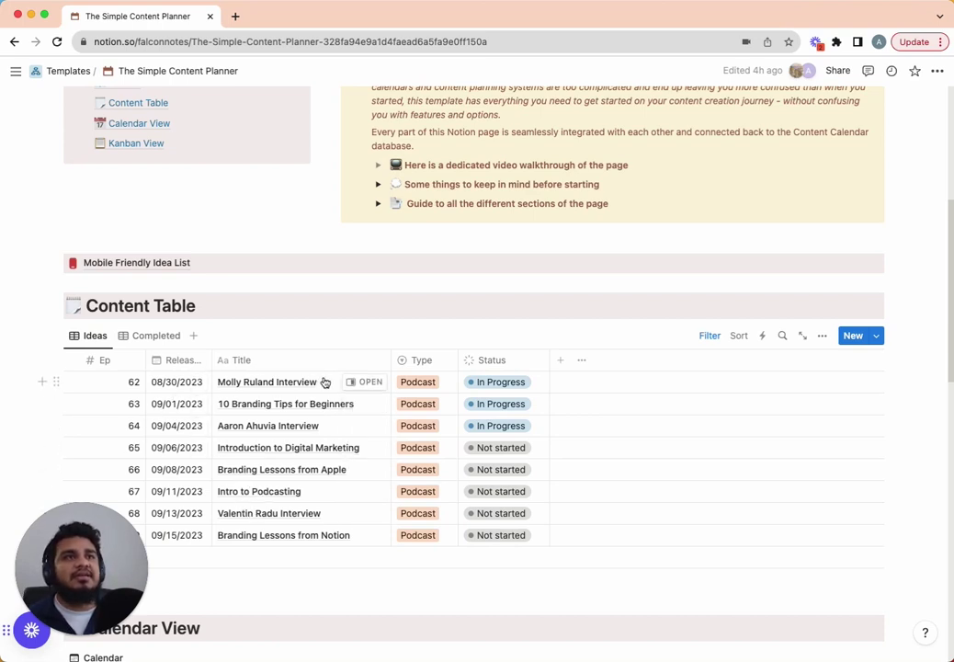
Write "this is a great episode" and the lines "intro:", "Body:" and "Conclusion" in episode 62's page, and close it
{"action": "left_click", "coordinate": [363, 382]}
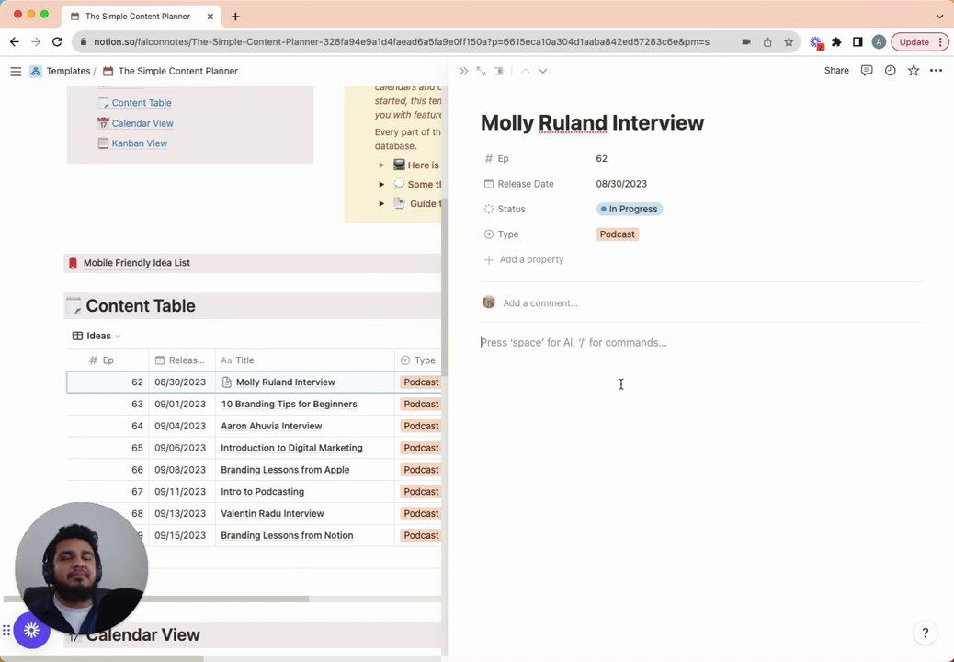
{"action": "type", "text": "this is a great "}
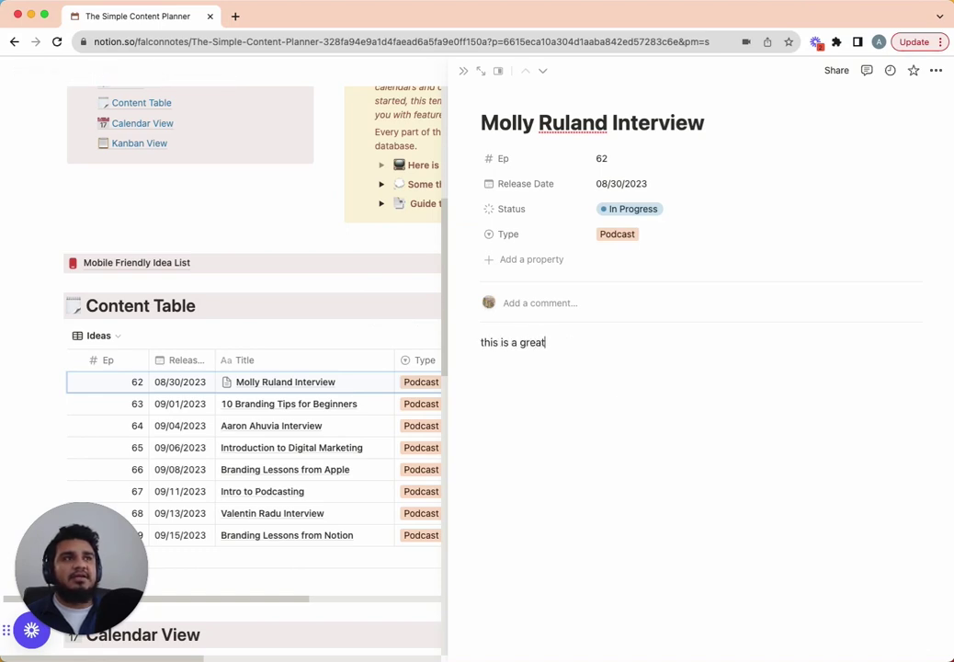
{"action": "type", "text": "episode"}
{"action": "key", "text": "Return"}
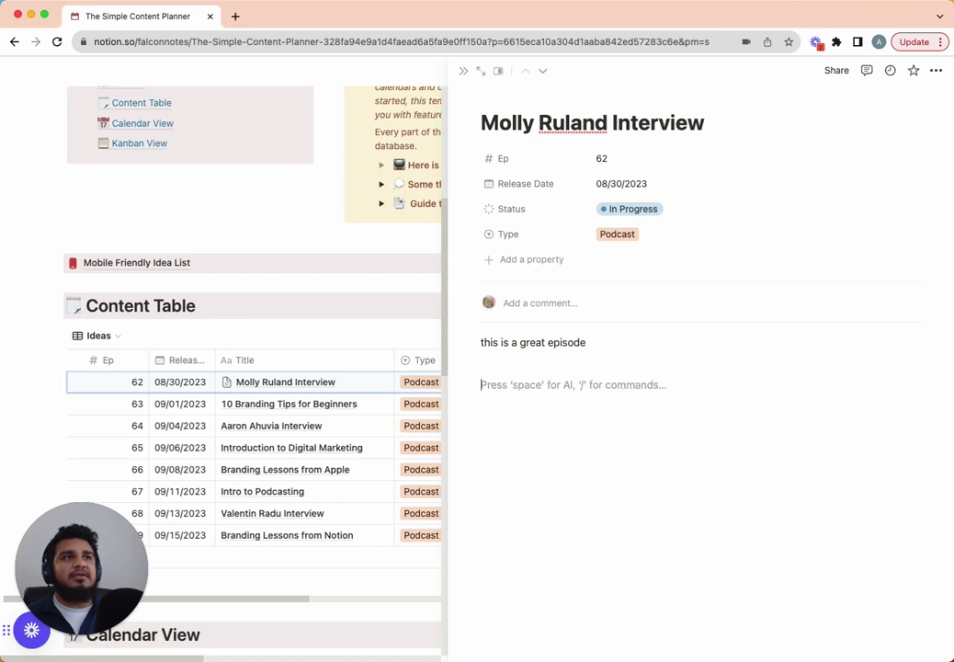
{"action": "type", "text": "intro:"}
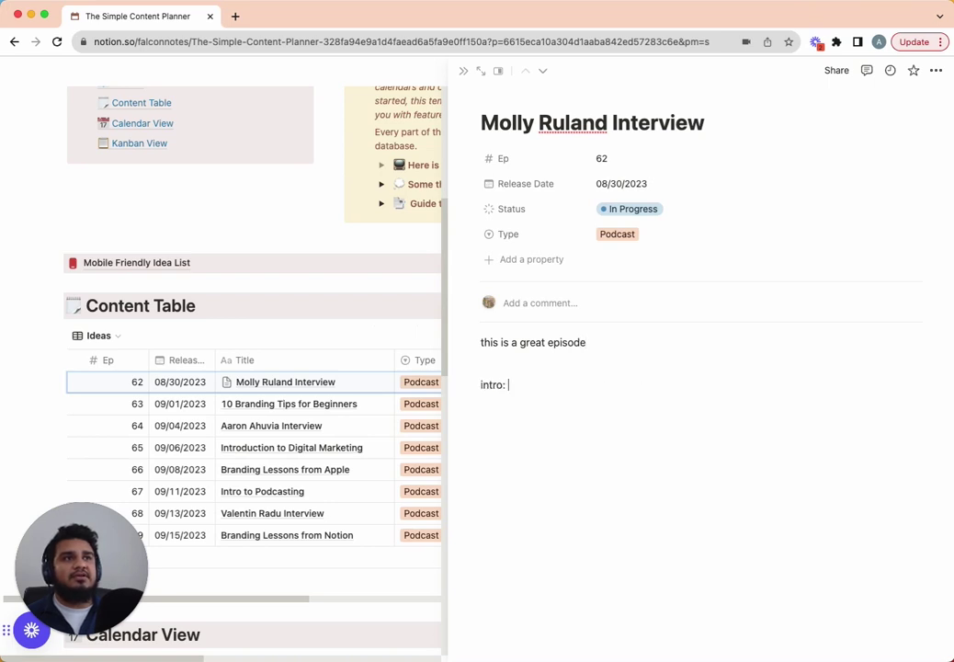
{"action": "key", "text": "Return"}
{"action": "type", "text": "Body:"}
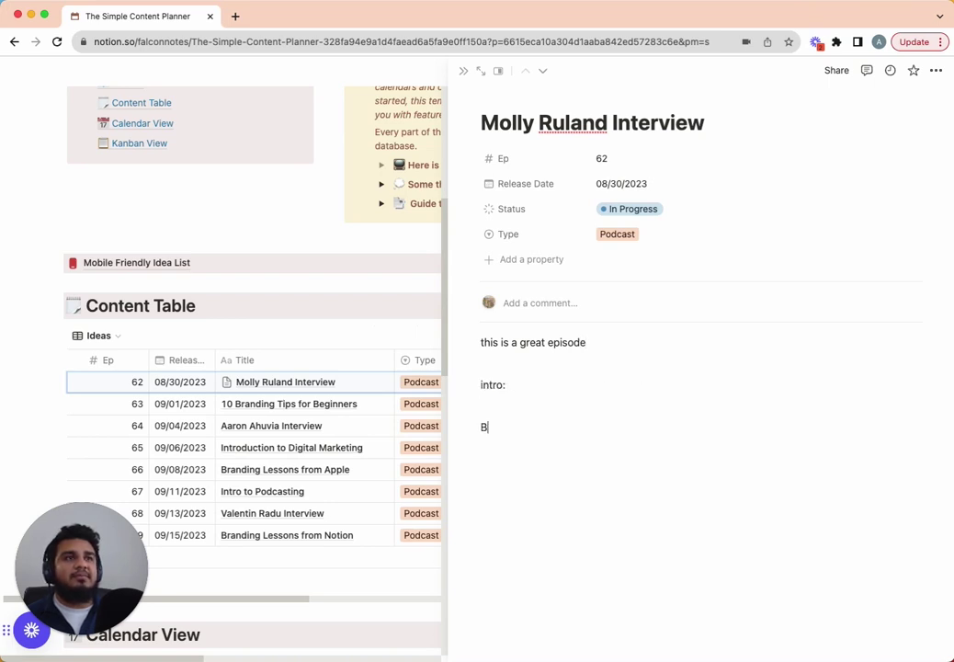
{"action": "key", "text": "Return"}
{"action": "type", "text": "Conclusion"}
{"action": "key", "text": "Return"}
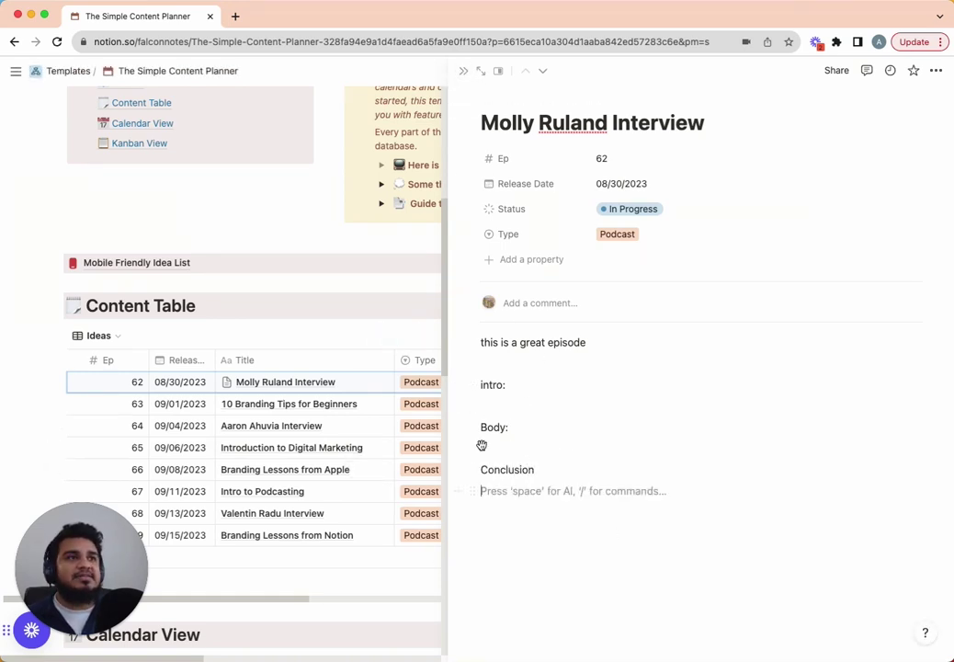
{"action": "left_click", "coordinate": [464, 72]}
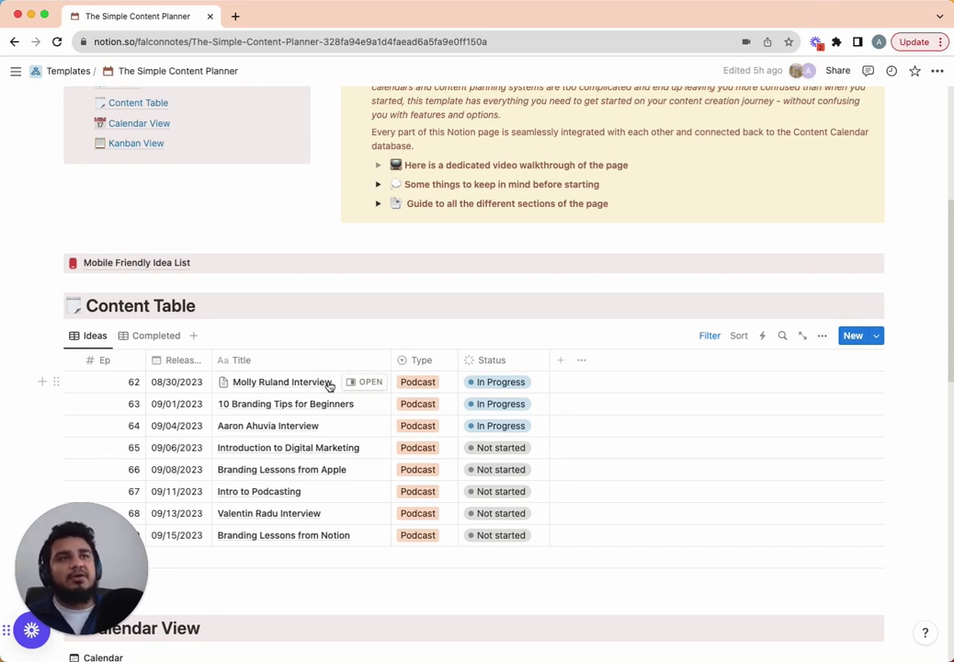
Replace episode 62's Type in the Content Table with a new option named IG Reels
{"action": "left_click", "coordinate": [428, 384]}
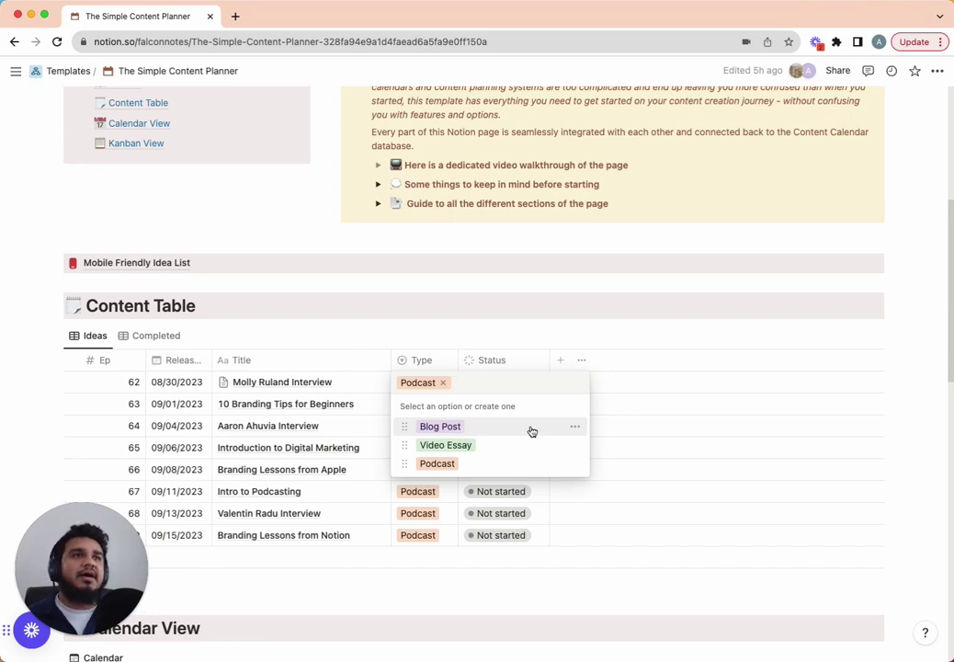
{"action": "left_click", "coordinate": [443, 383]}
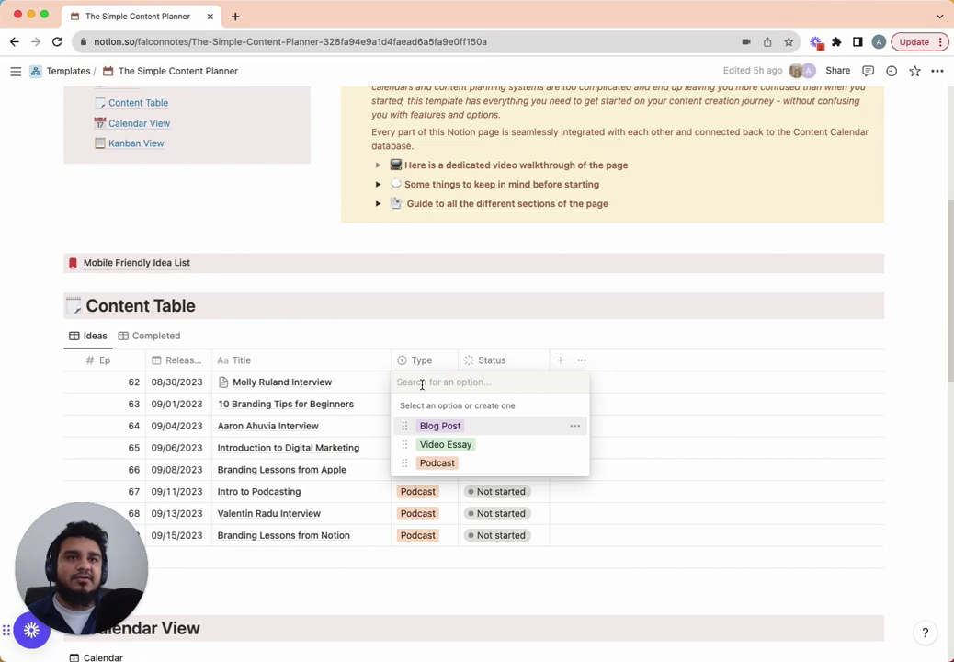
{"action": "type", "text": "IG"}
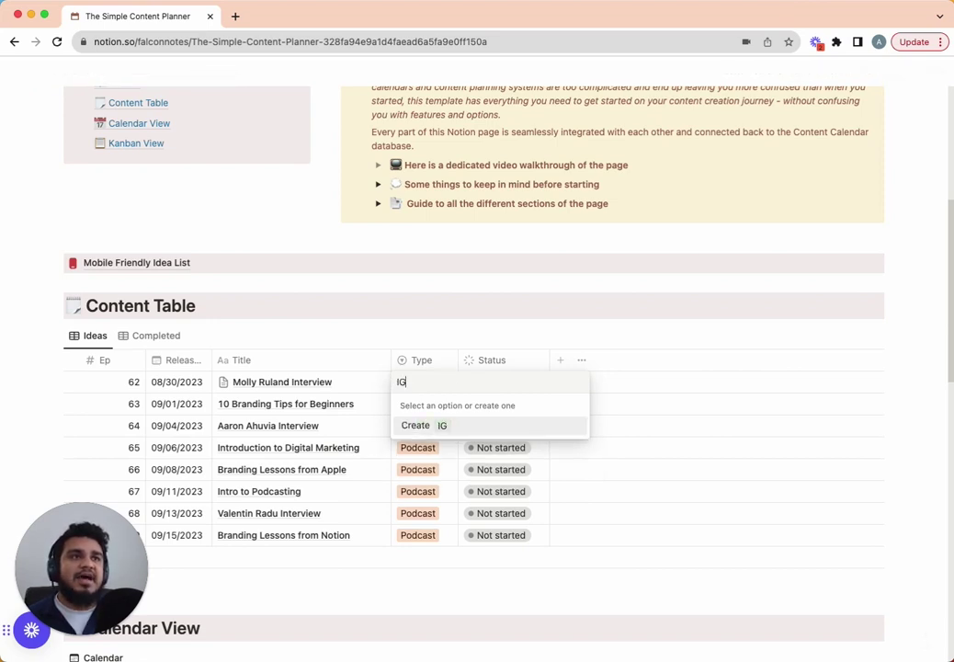
{"action": "type", "text": " Reels"}
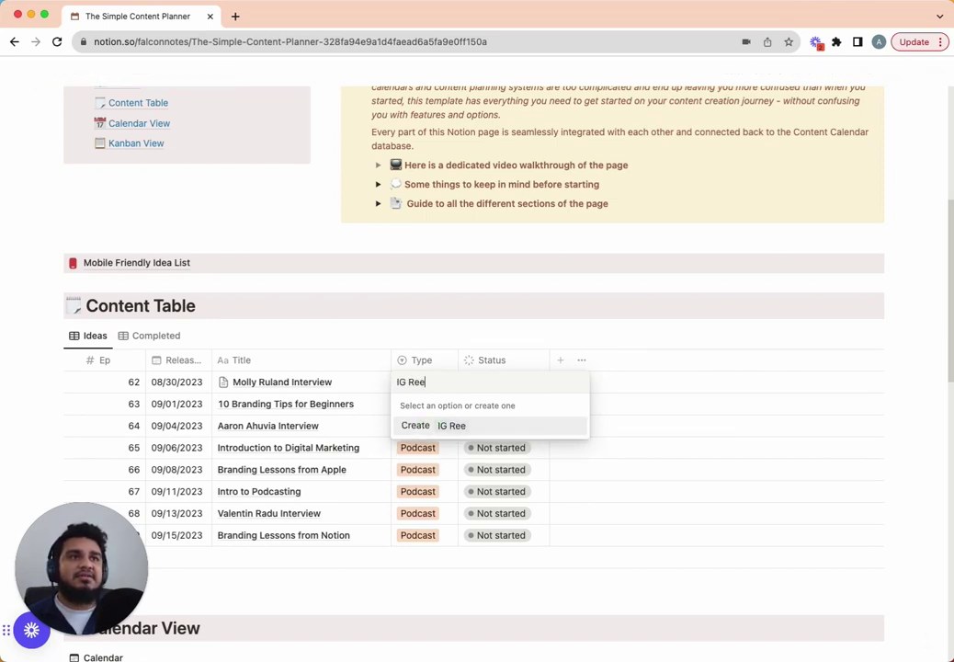
{"action": "key", "text": "Return"}
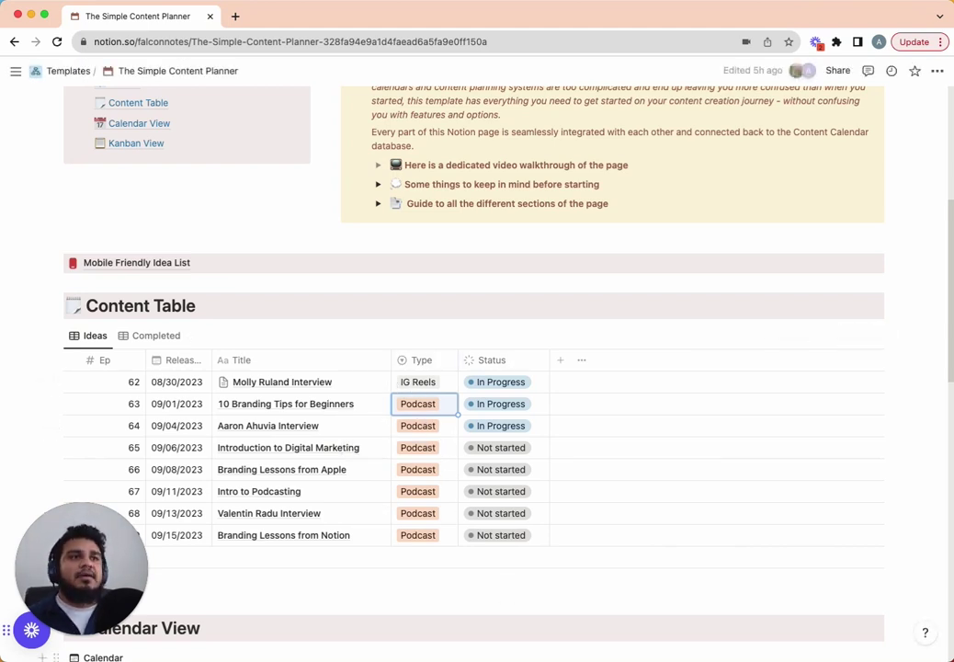
{"action": "key", "text": "Escape"}
Review the Status options for episode 62 and choose In Progress
{"action": "left_click", "coordinate": [535, 387]}
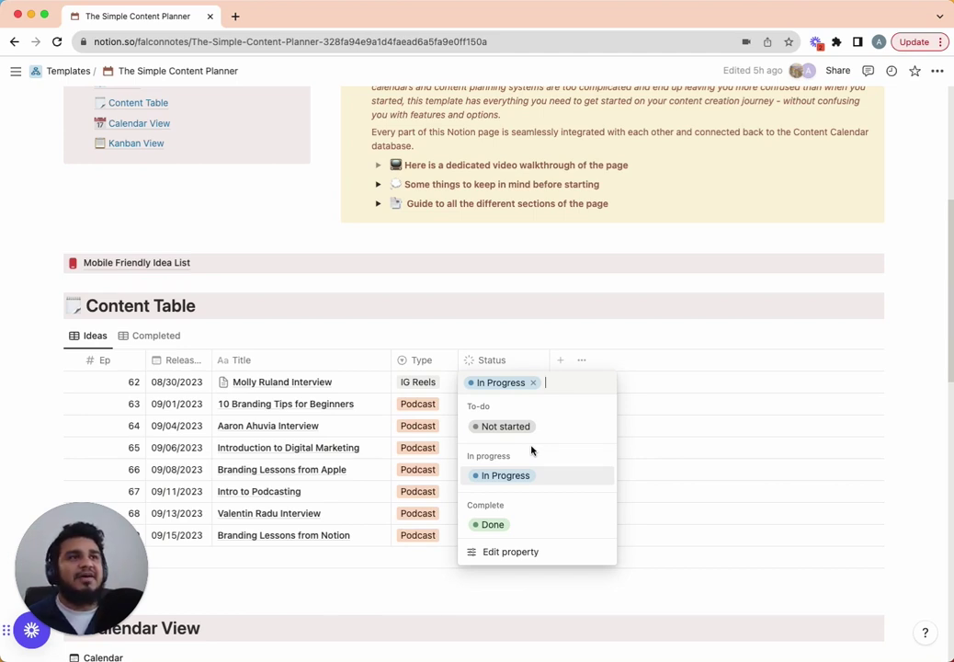
{"action": "left_click", "coordinate": [525, 477]}
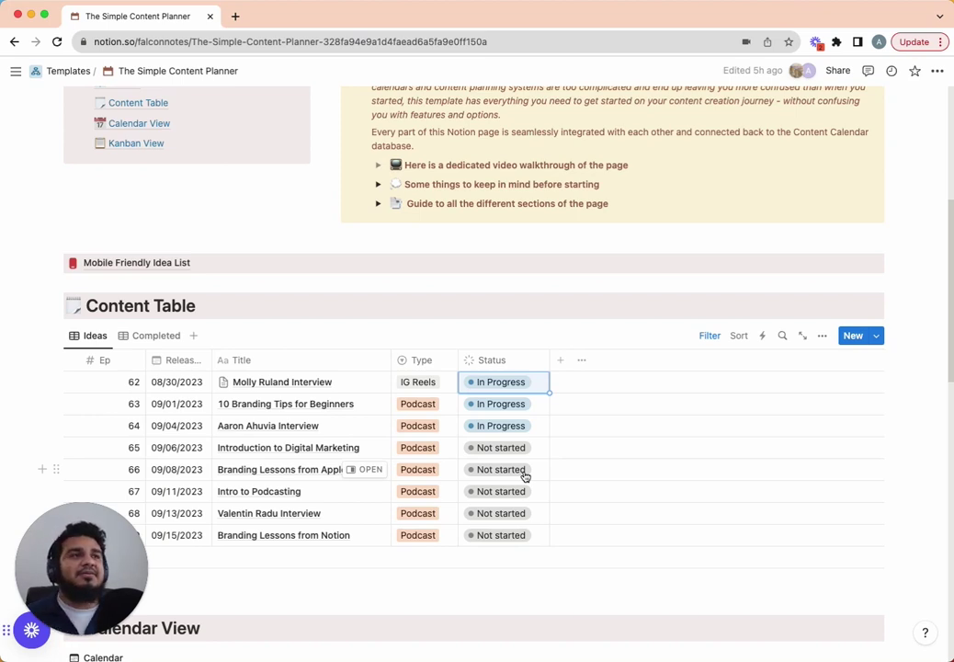
{"action": "left_click", "coordinate": [512, 385]}
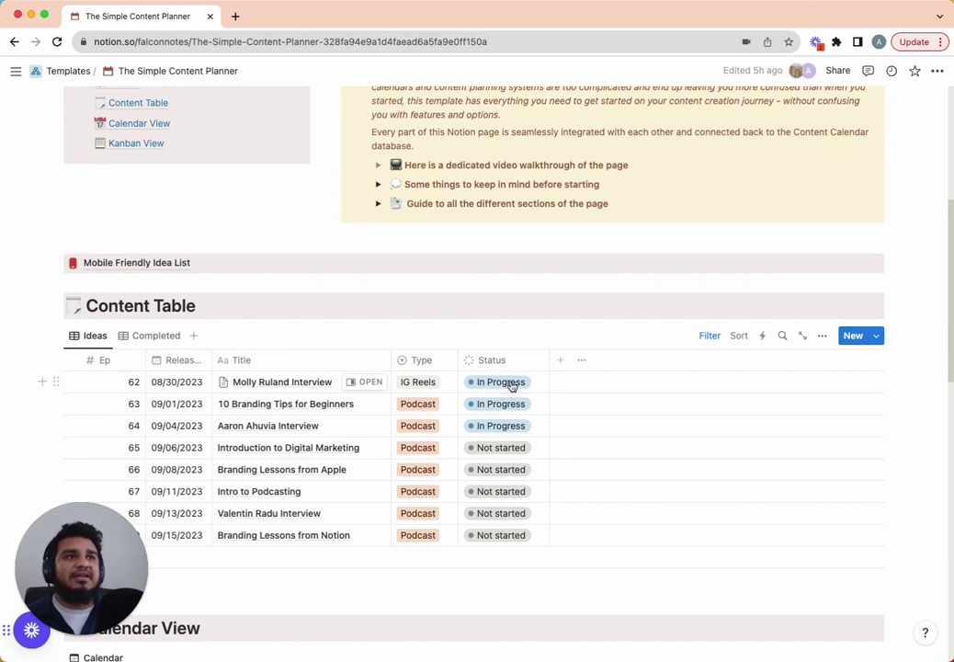
{"action": "left_click", "coordinate": [511, 382]}
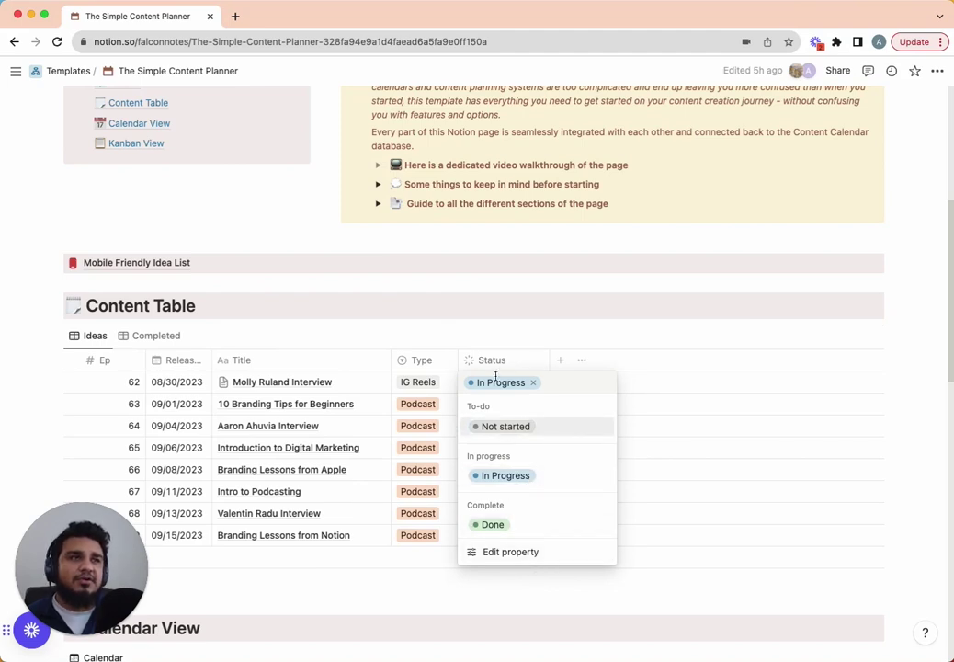
{"action": "left_click", "coordinate": [517, 478]}
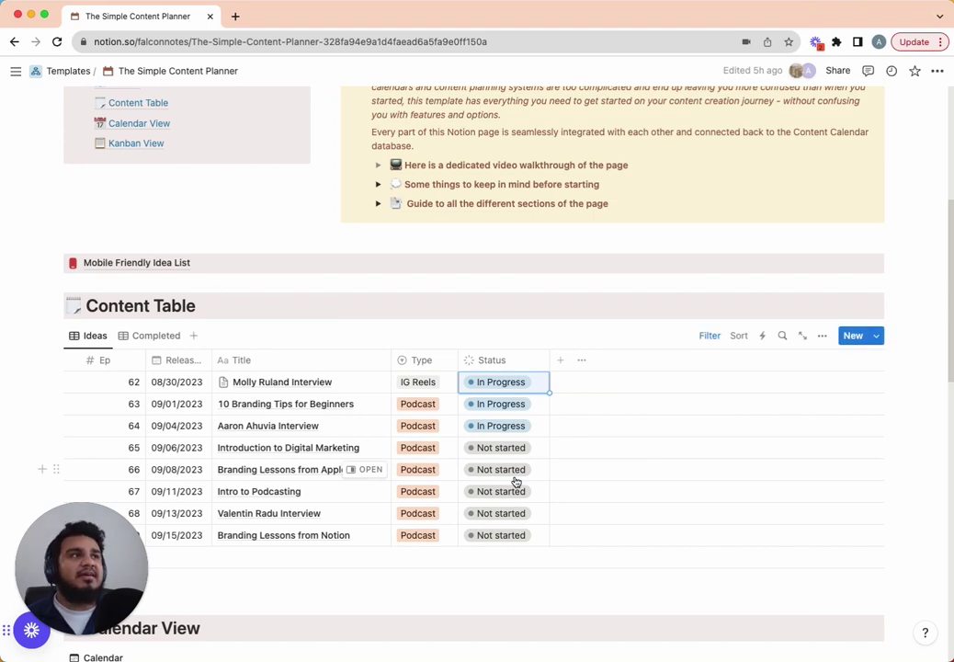
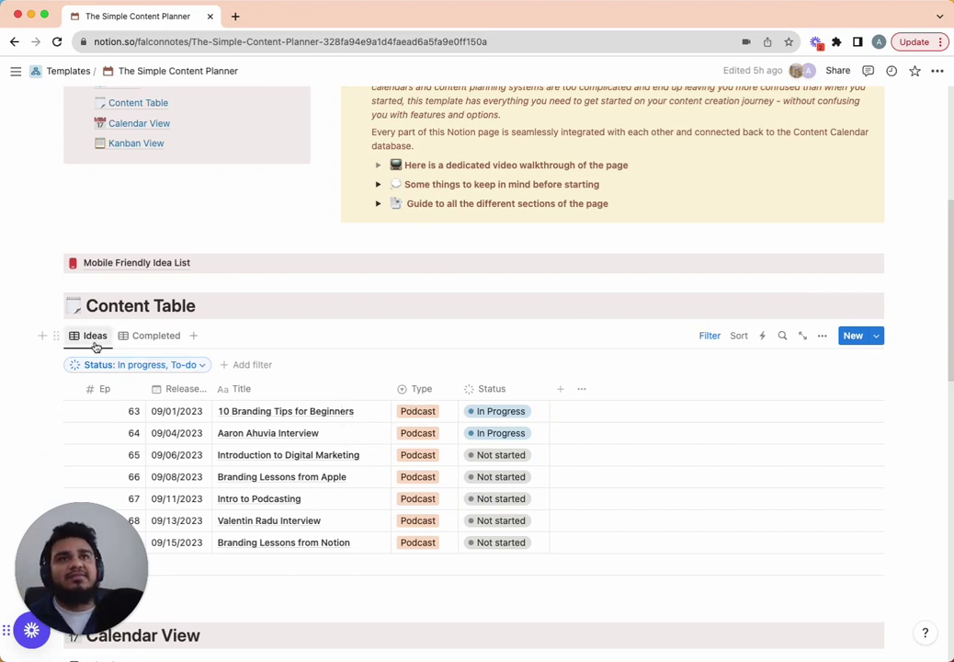
Switch the Content Table to the Completed view and check episode 62's page and its available row actions
{"action": "left_click", "coordinate": [147, 339]}
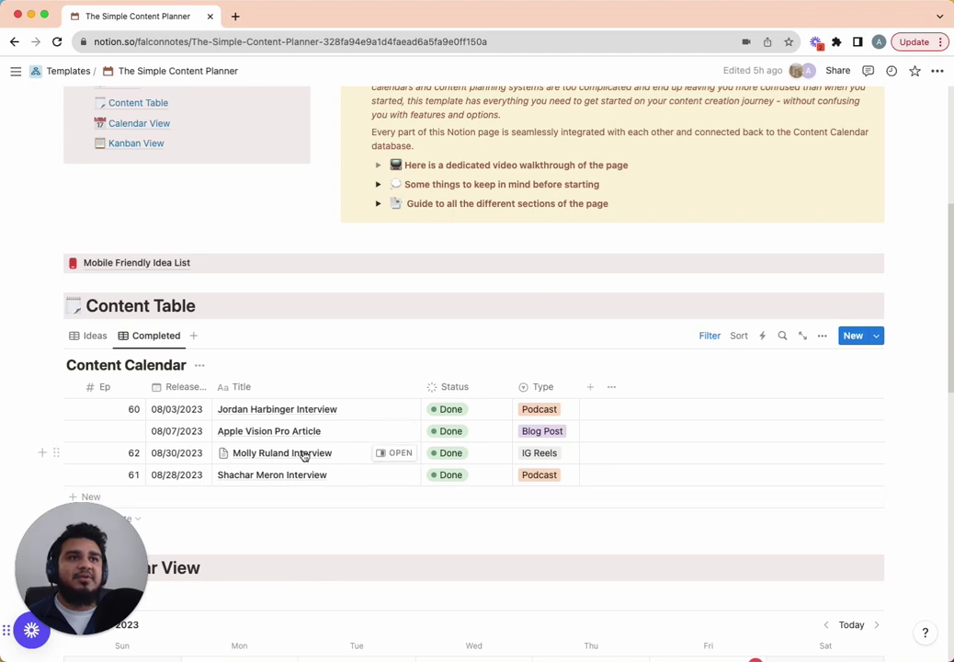
{"action": "left_click", "coordinate": [393, 454]}
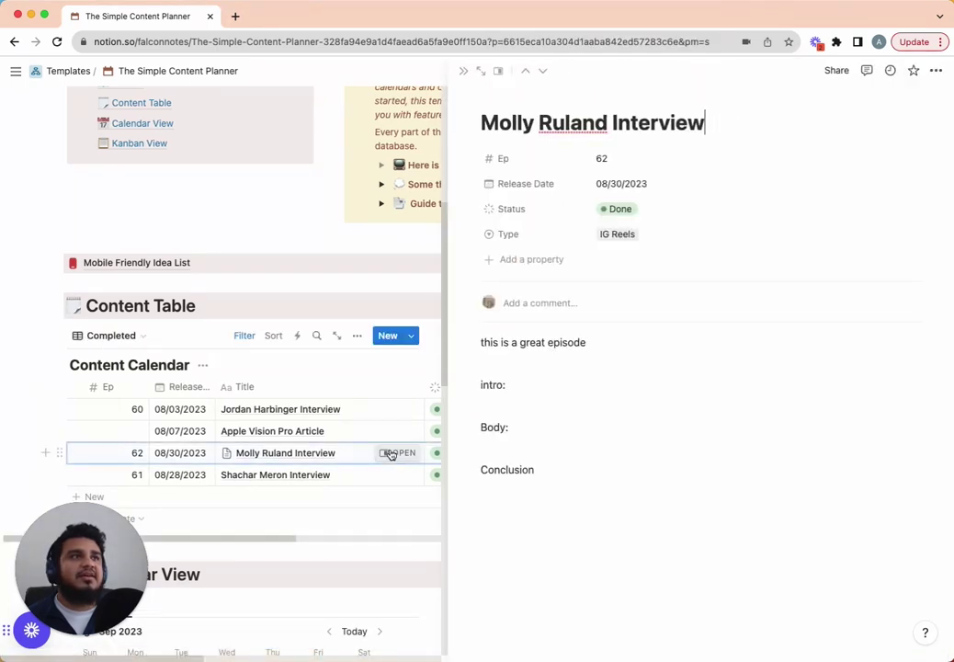
{"action": "left_click", "coordinate": [464, 71]}
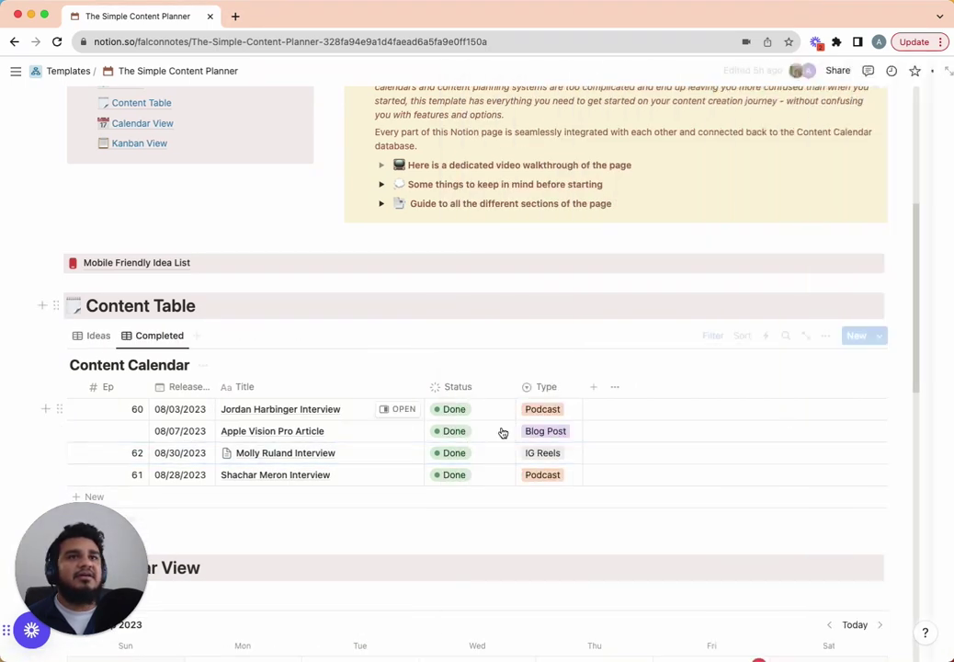
{"action": "right_click", "coordinate": [304, 455]}
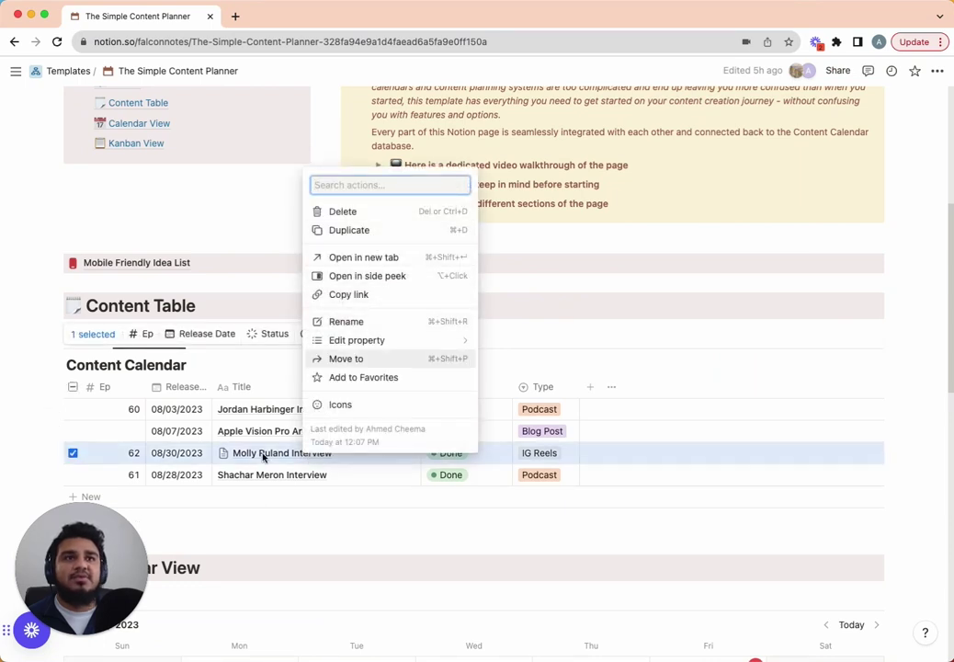
{"action": "left_click", "coordinate": [263, 457]}
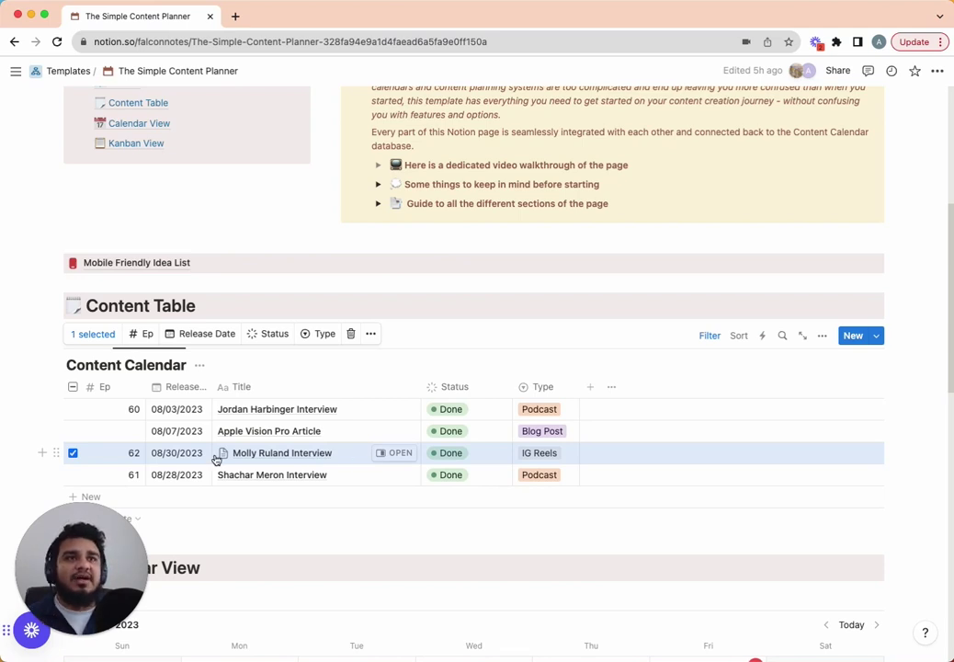
Look over episode 62's page in the Completed view, duplicate its row, and close the page
{"action": "left_click", "coordinate": [387, 455]}
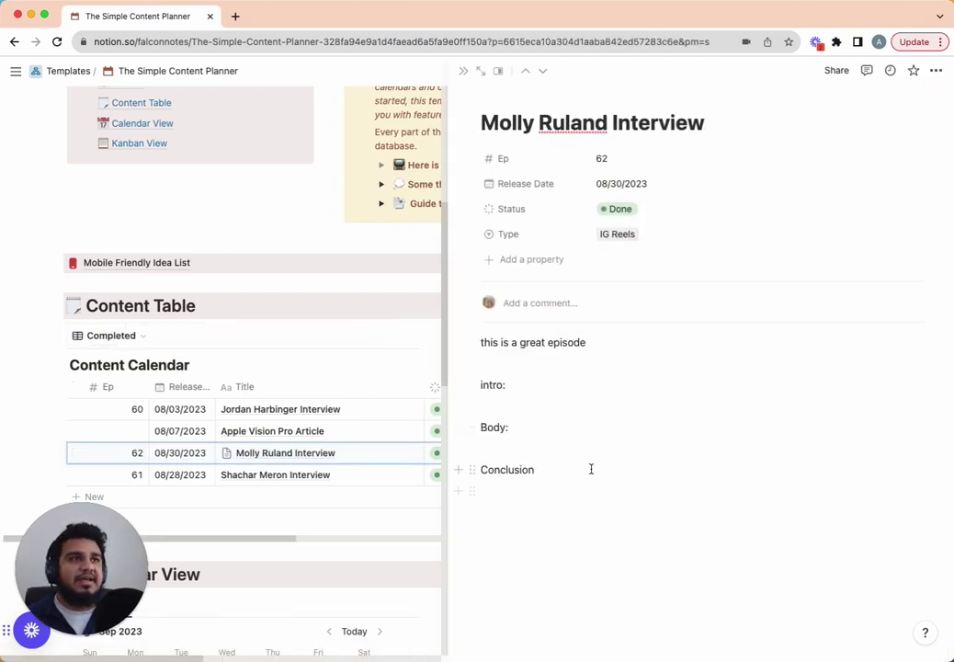
{"action": "left_click", "coordinate": [337, 454]}
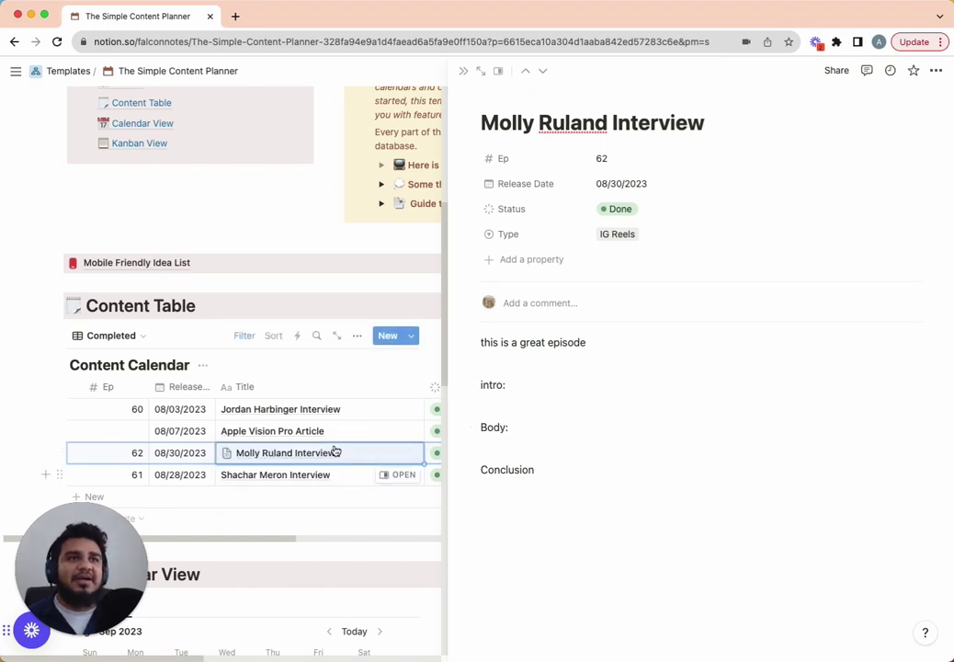
{"action": "right_click", "coordinate": [335, 455]}
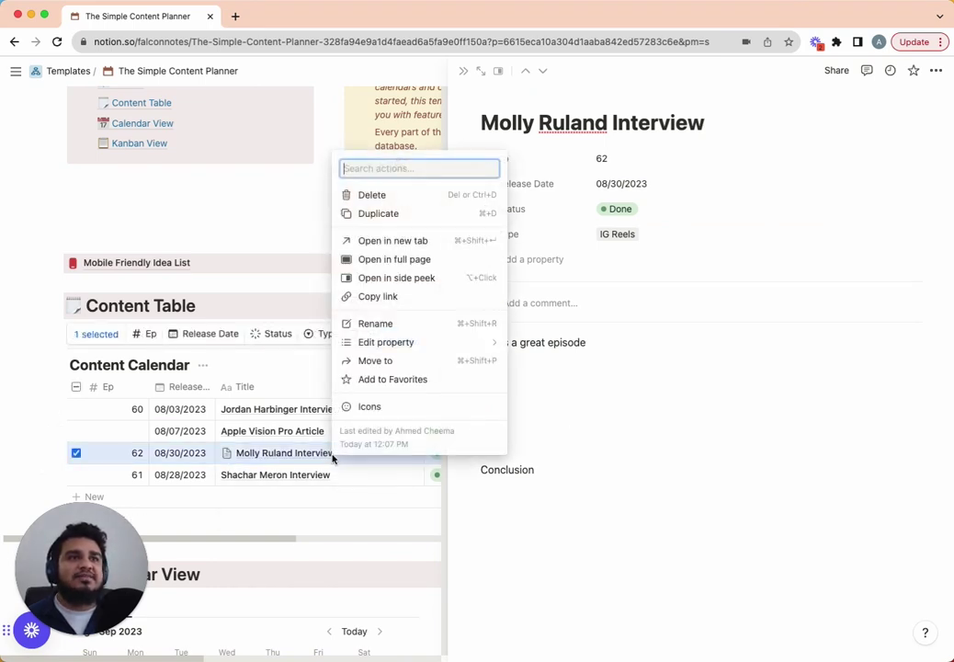
{"action": "left_click", "coordinate": [392, 214]}
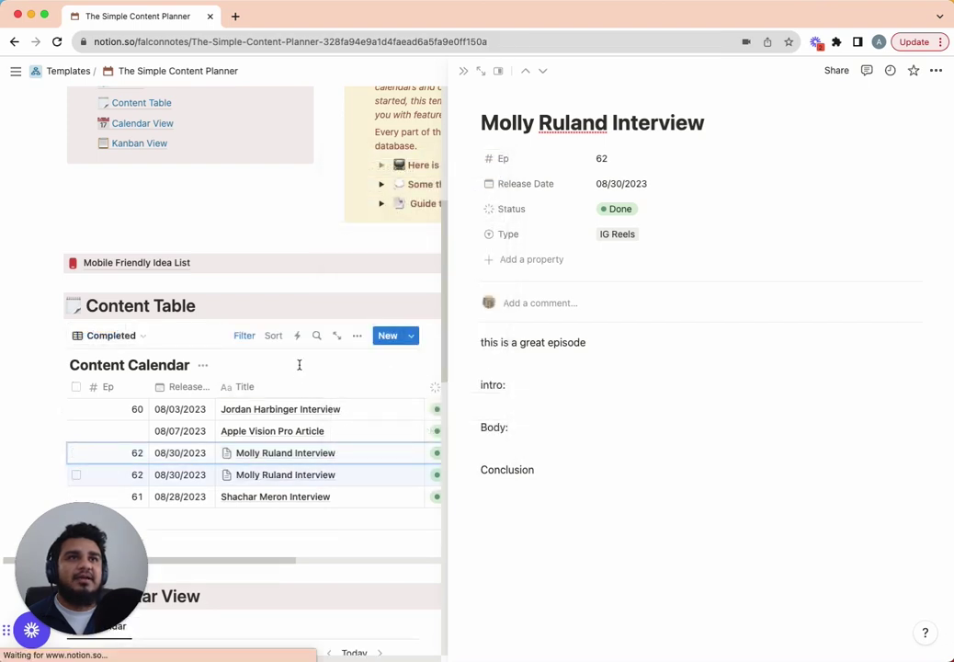
{"action": "key", "text": "Escape"}
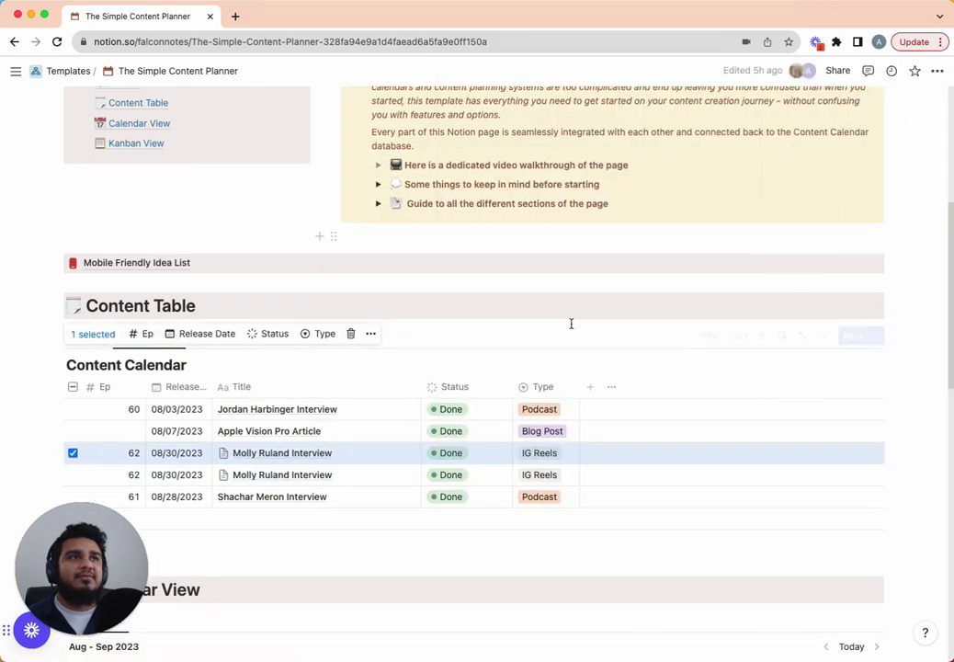
Set the Status of both episode 62 rows to Not started and switch the Content Table to the Ideas view
{"action": "left_click", "coordinate": [456, 457]}
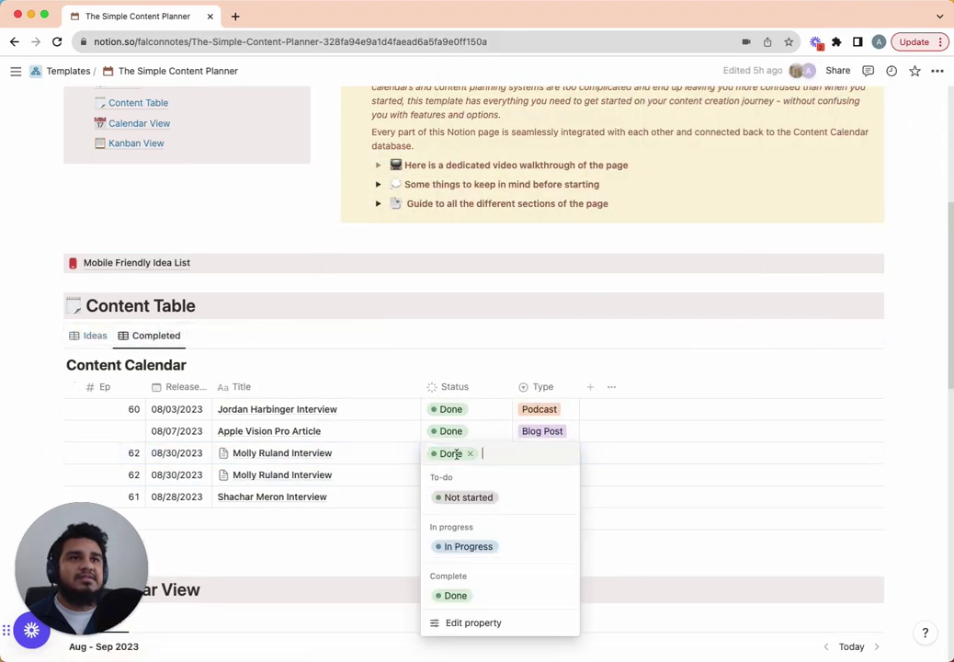
{"action": "left_click", "coordinate": [479, 505]}
{"action": "left_click", "coordinate": [465, 457]}
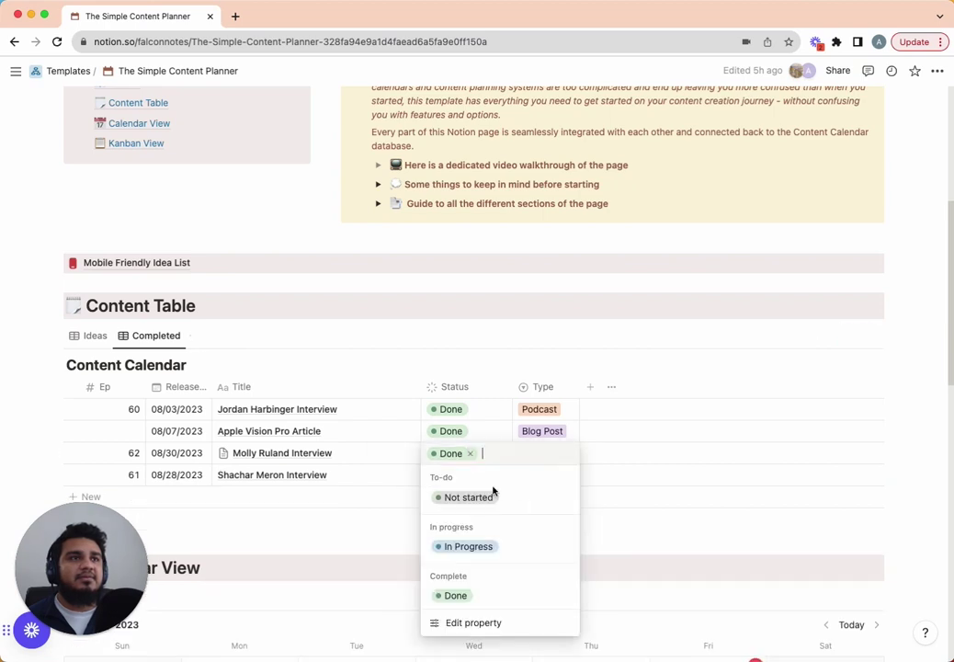
{"action": "left_click", "coordinate": [493, 494]}
{"action": "left_click", "coordinate": [89, 337]}
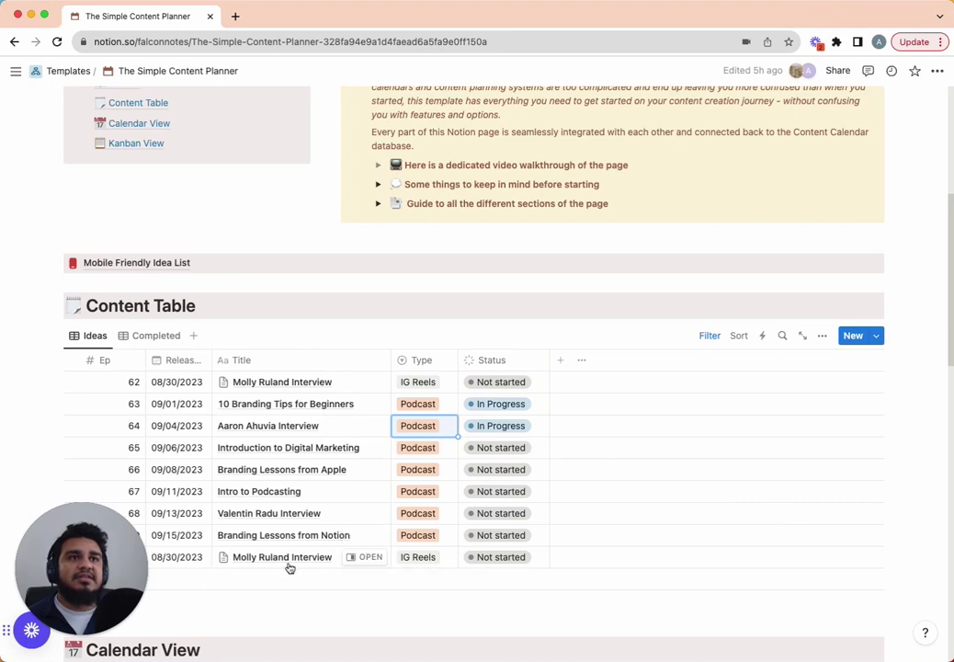
Delete the duplicate episode 62 row at the end of the Ideas table and set the remaining one's Status to In Progress
{"action": "scroll", "coordinate": [280, 552], "scroll_direction": "down", "scroll_amount": 2}
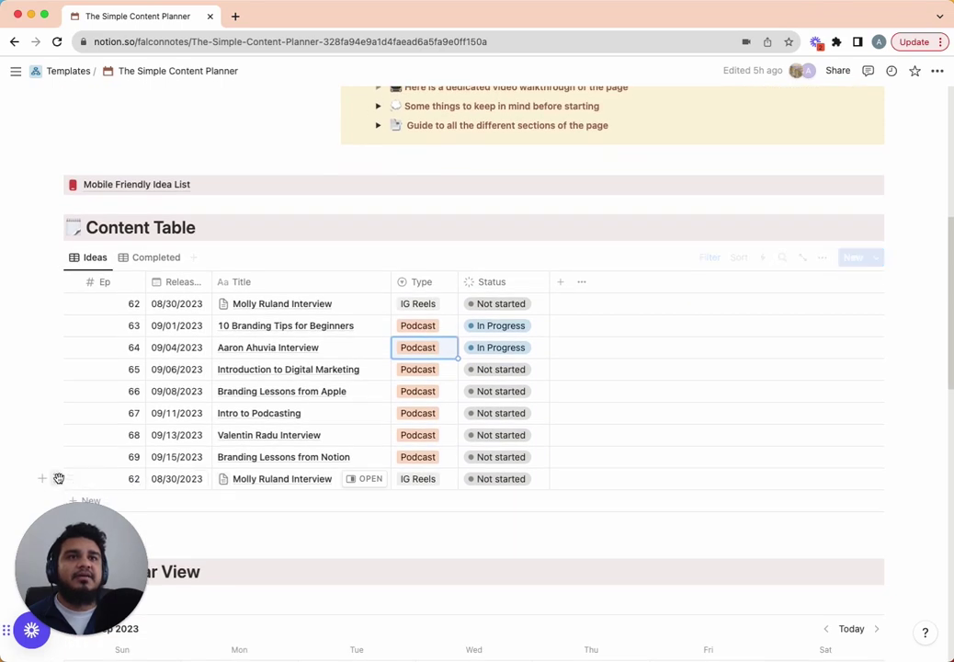
{"action": "left_click", "coordinate": [58, 478]}
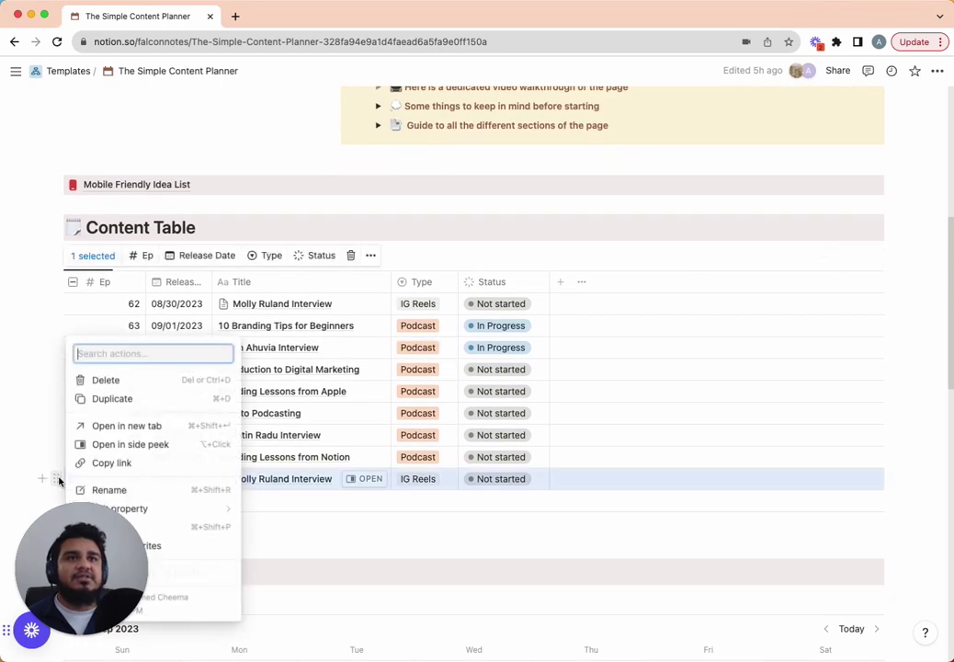
{"action": "left_click", "coordinate": [144, 385]}
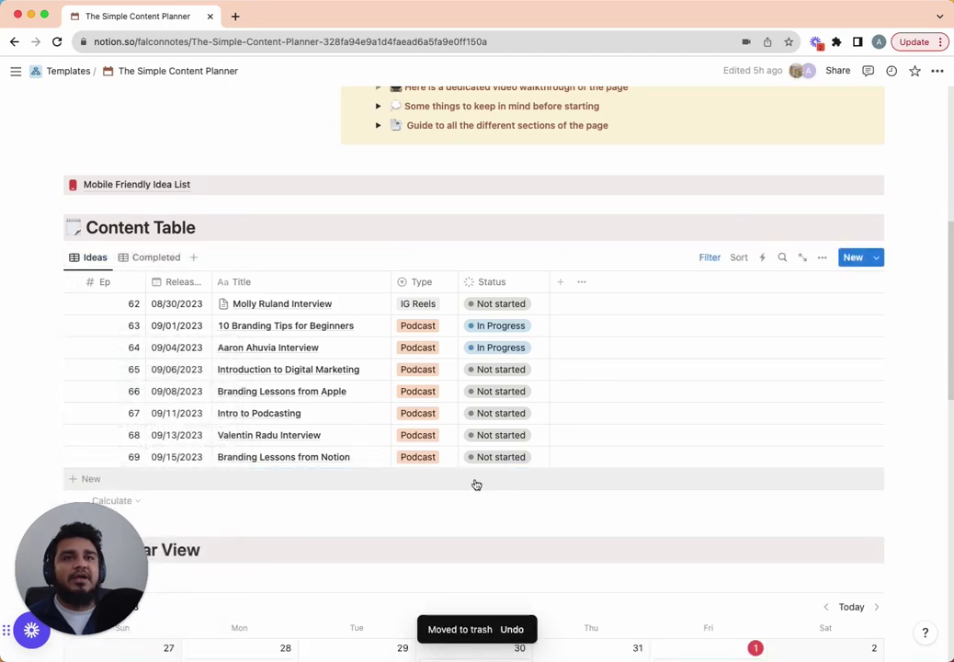
{"action": "scroll", "coordinate": [302, 546], "scroll_direction": "down", "scroll_amount": 4}
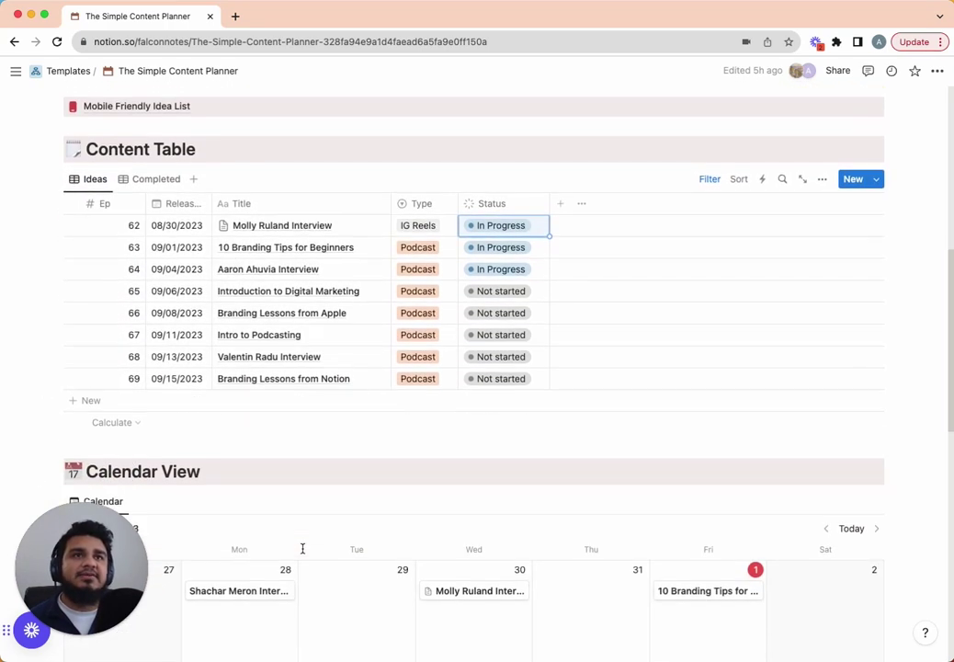
Move the interview on Monday, August 28 to Wednesday, August 30 in the Calendar View, and move it back to August 28
{"action": "scroll", "coordinate": [302, 550], "scroll_direction": "down", "scroll_amount": 4}
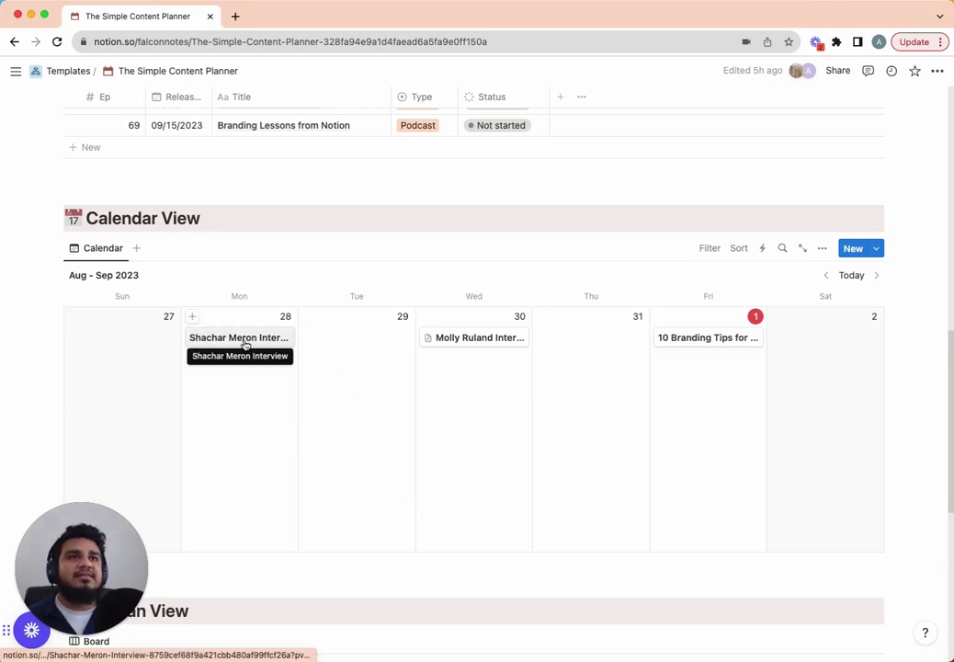
{"action": "left_click_drag", "start_coordinate": [230, 340], "coordinate": [512, 382]}
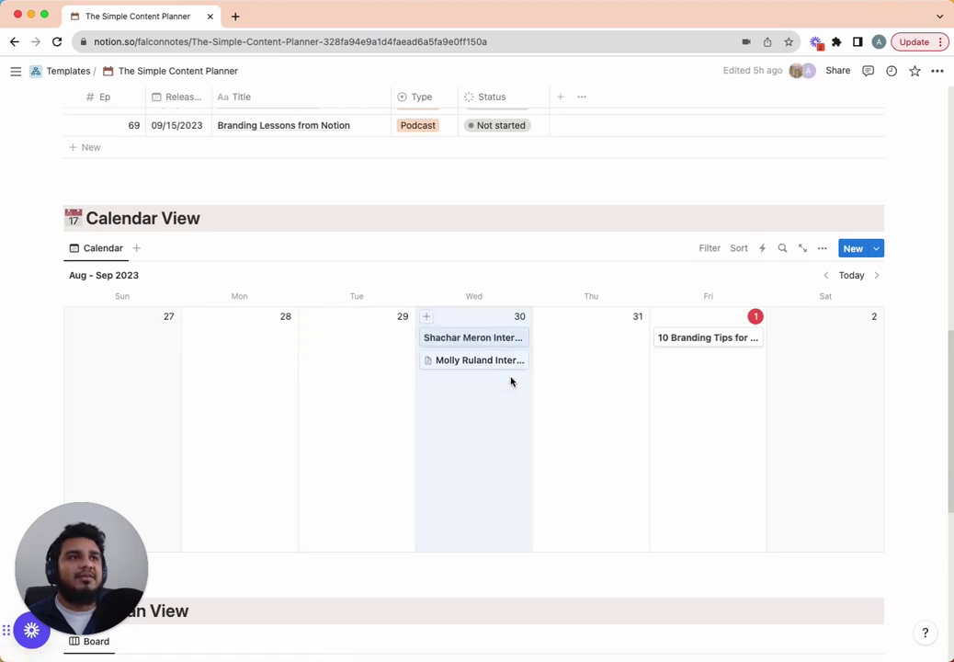
{"action": "left_click_drag", "start_coordinate": [477, 343], "coordinate": [238, 358]}
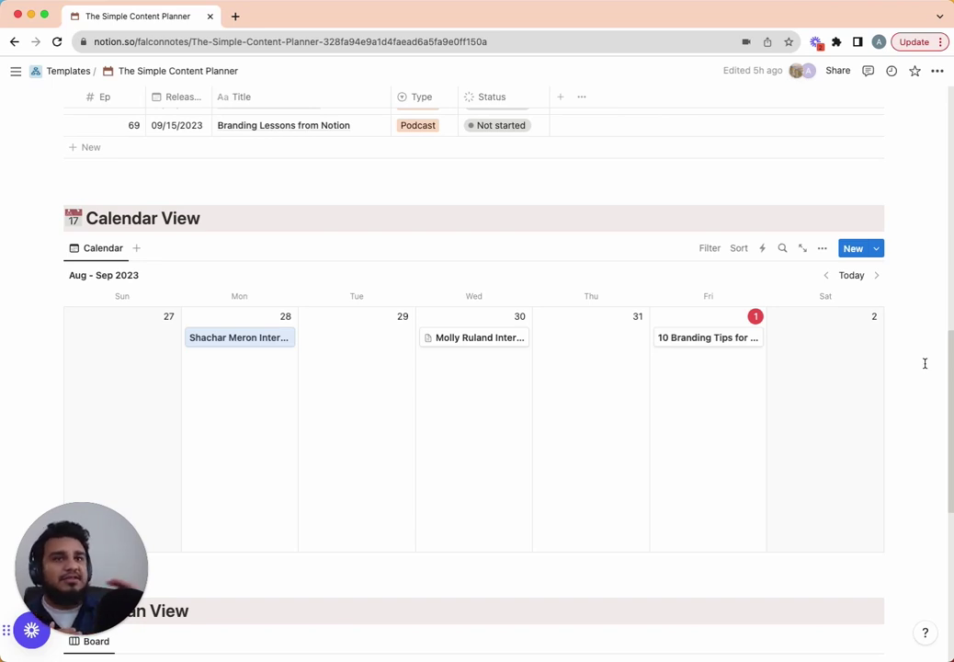
Review the Month and Week display options in the Calendar View's layout settings and close the settings
{"action": "left_click", "coordinate": [822, 249]}
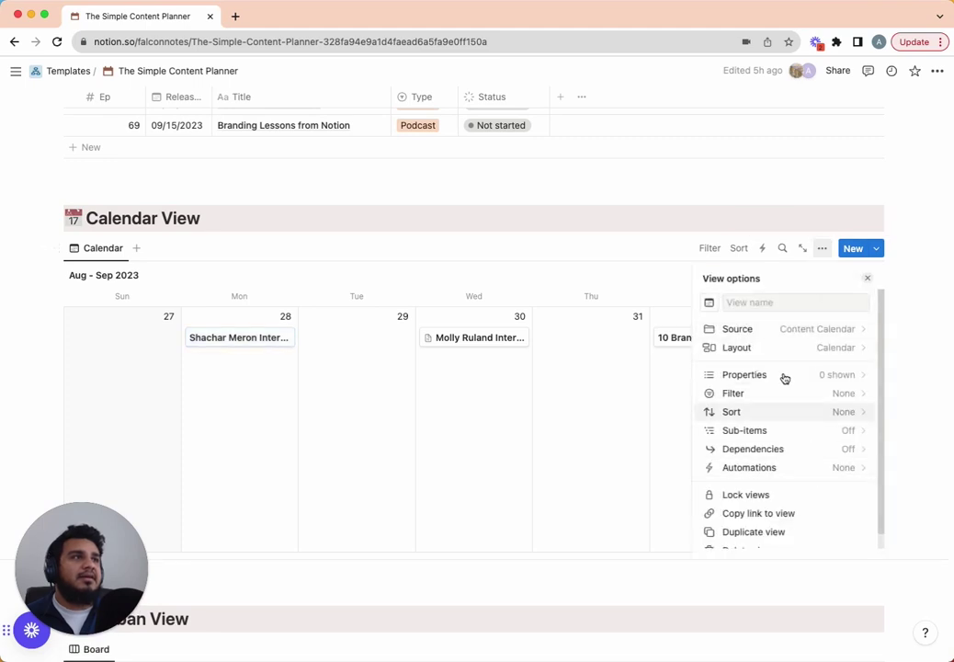
{"action": "left_click", "coordinate": [773, 349]}
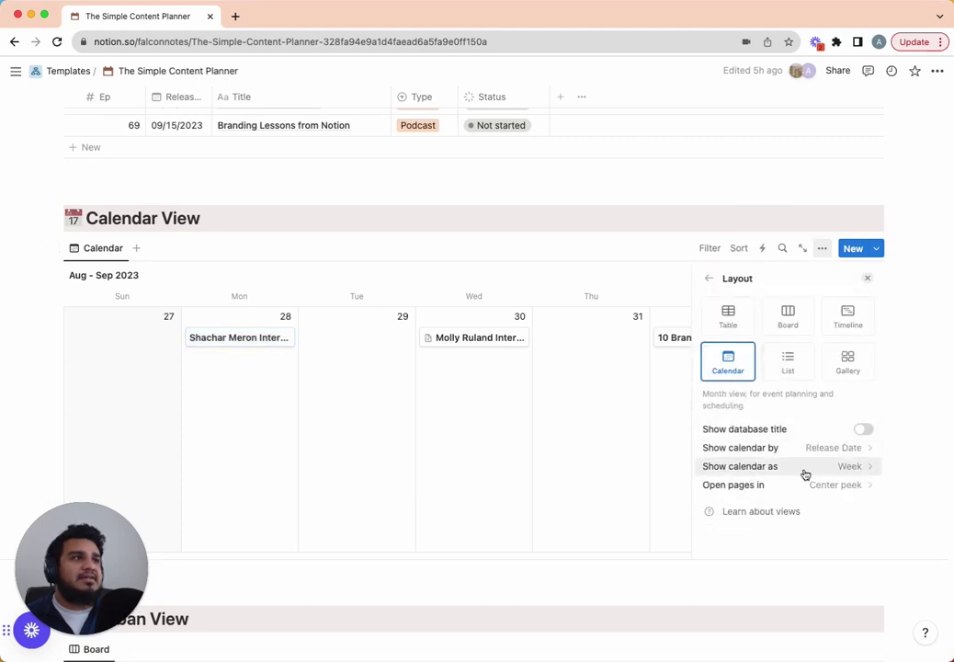
{"action": "left_click", "coordinate": [818, 466]}
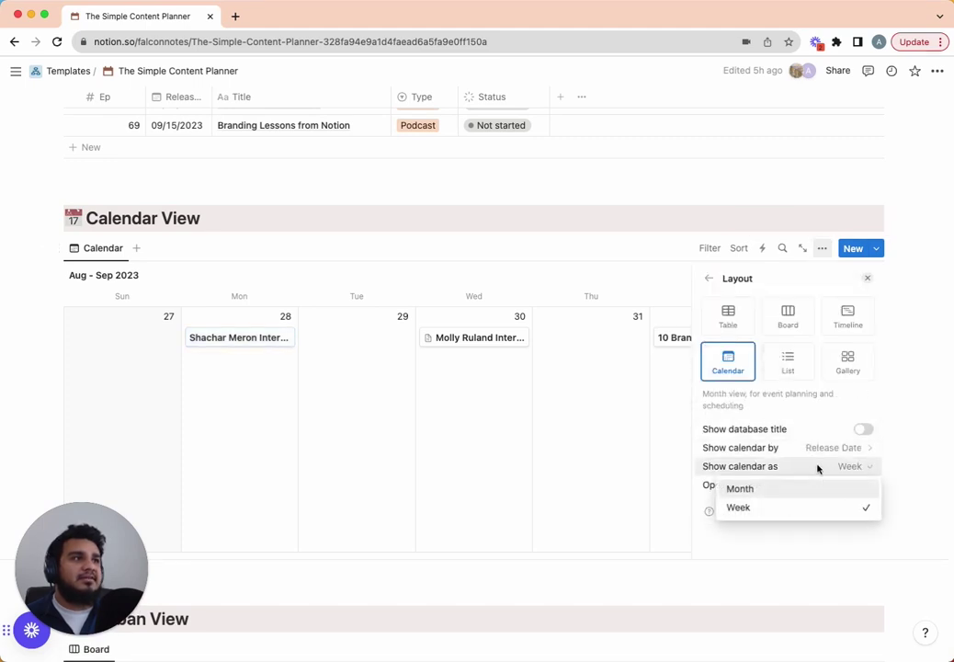
{"action": "left_click", "coordinate": [502, 292]}
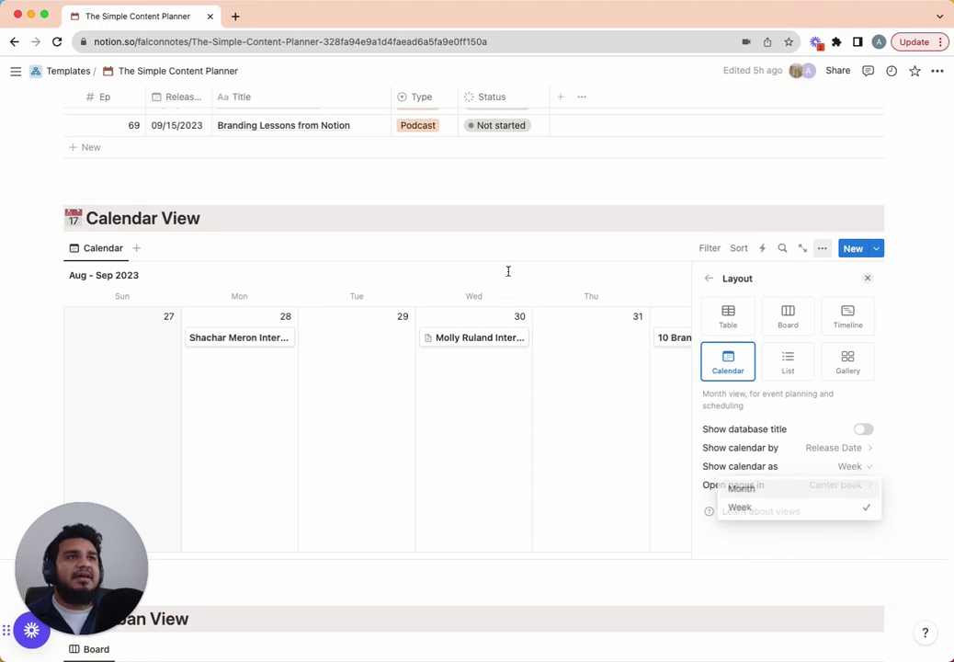
{"action": "left_click", "coordinate": [867, 275]}
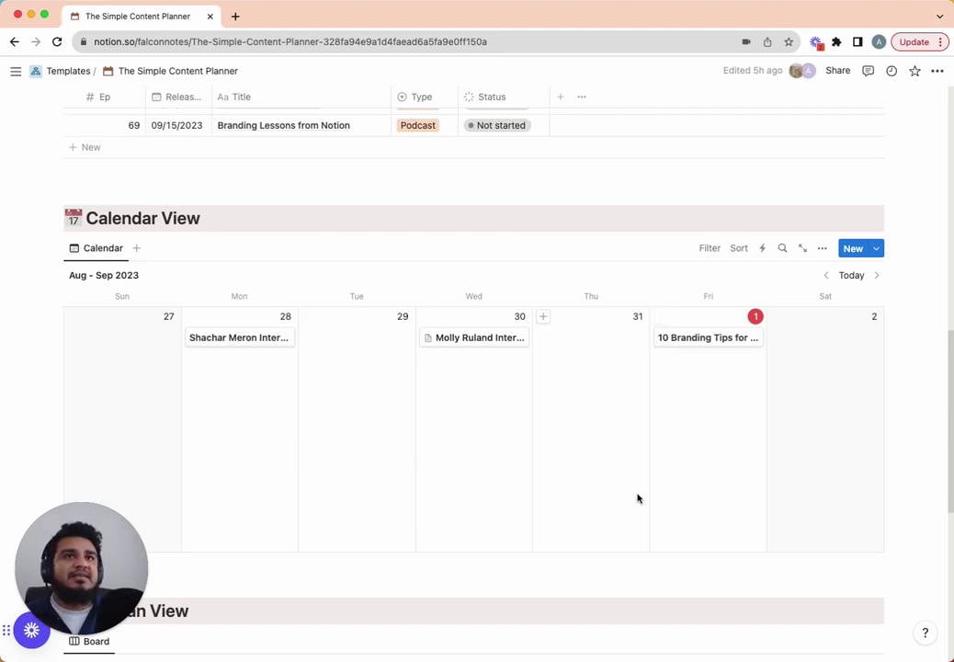
Examine the Kanban View's status columns and compare their cards with the statuses in the Content Table
{"action": "scroll", "coordinate": [637, 498], "scroll_direction": "down", "scroll_amount": 1}
{"action": "scroll", "coordinate": [466, 518], "scroll_direction": "down", "scroll_amount": 5}
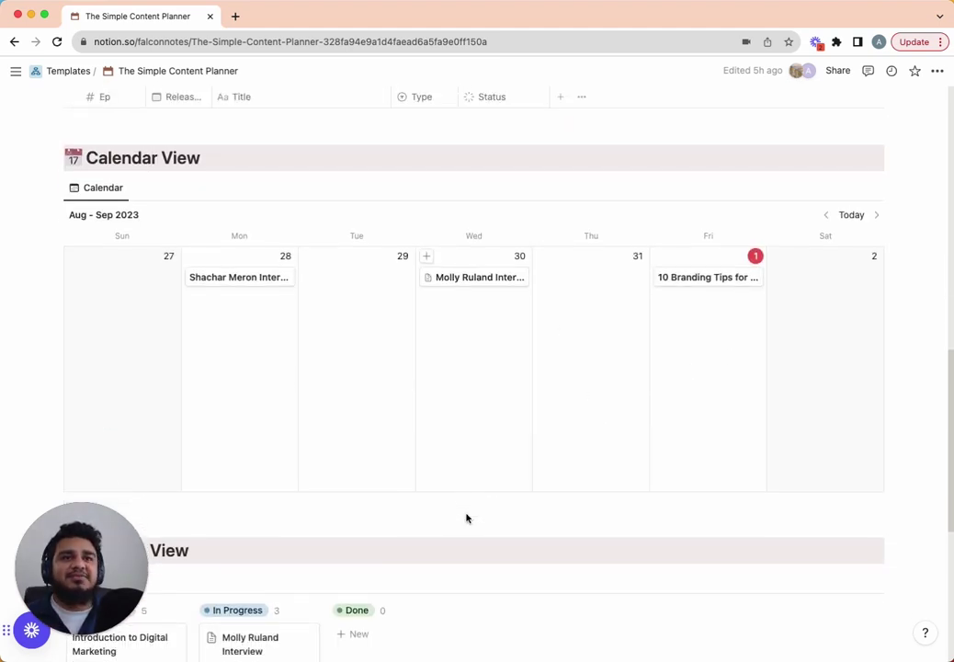
{"action": "scroll", "coordinate": [467, 518], "scroll_direction": "down", "scroll_amount": 5}
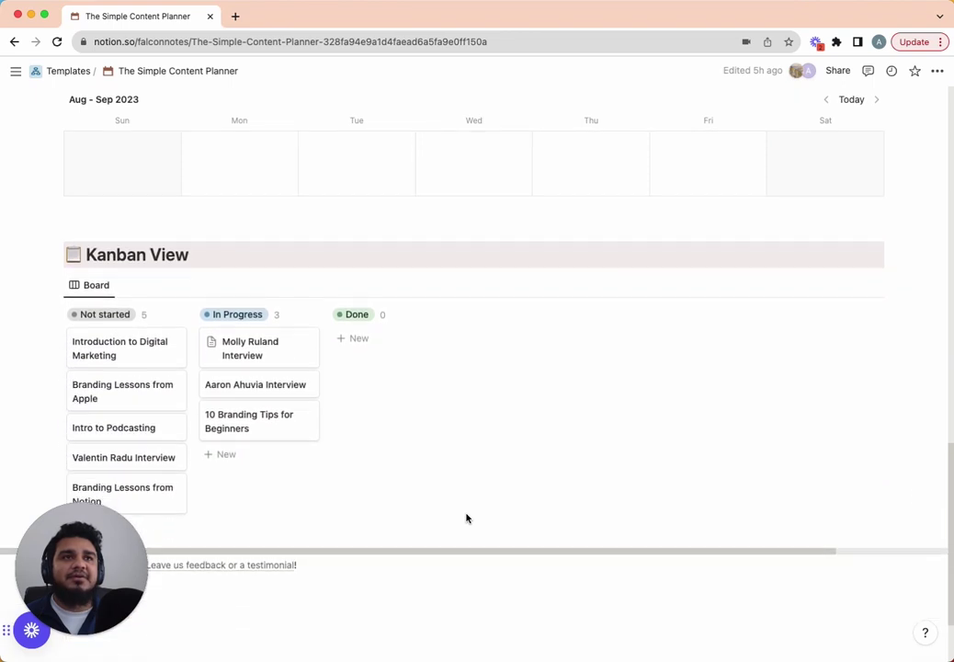
{"action": "scroll", "coordinate": [375, 465], "scroll_direction": "down", "scroll_amount": 1}
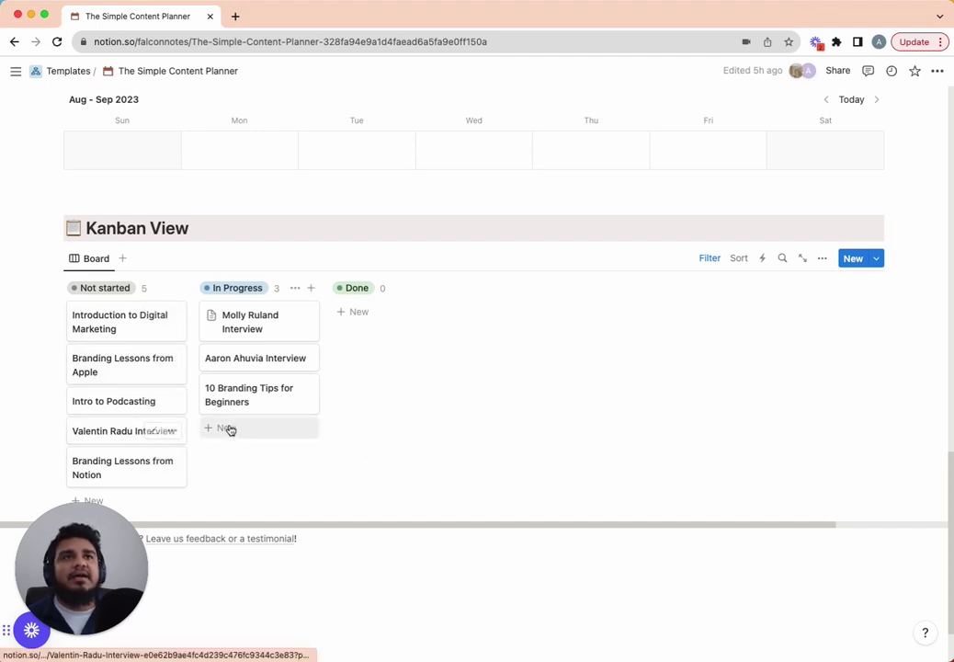
{"action": "scroll", "coordinate": [230, 428], "scroll_direction": "up", "scroll_amount": 15}
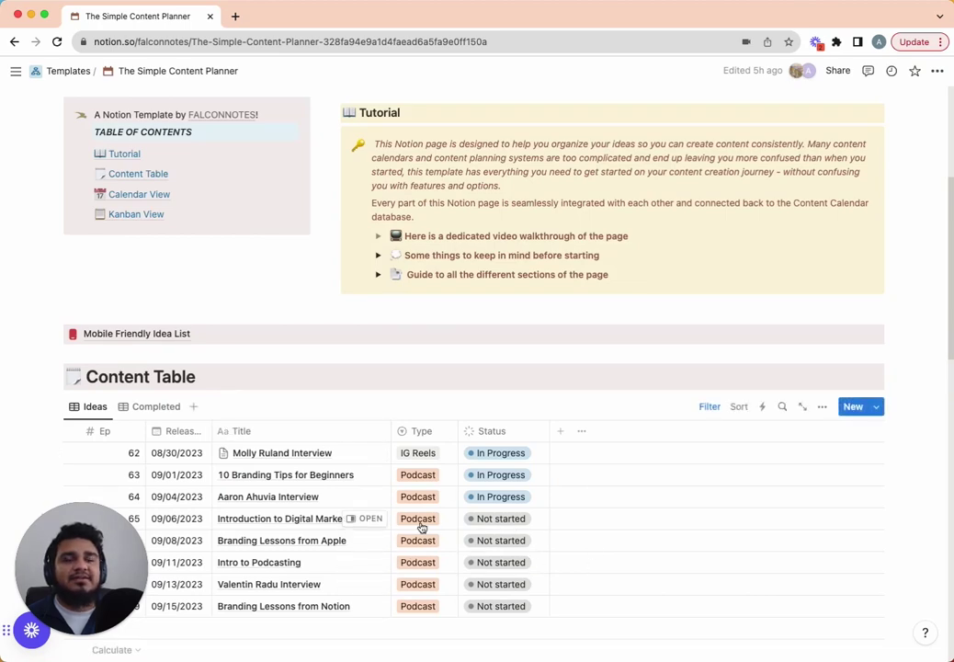
{"action": "scroll", "coordinate": [404, 524], "scroll_direction": "down", "scroll_amount": 15}
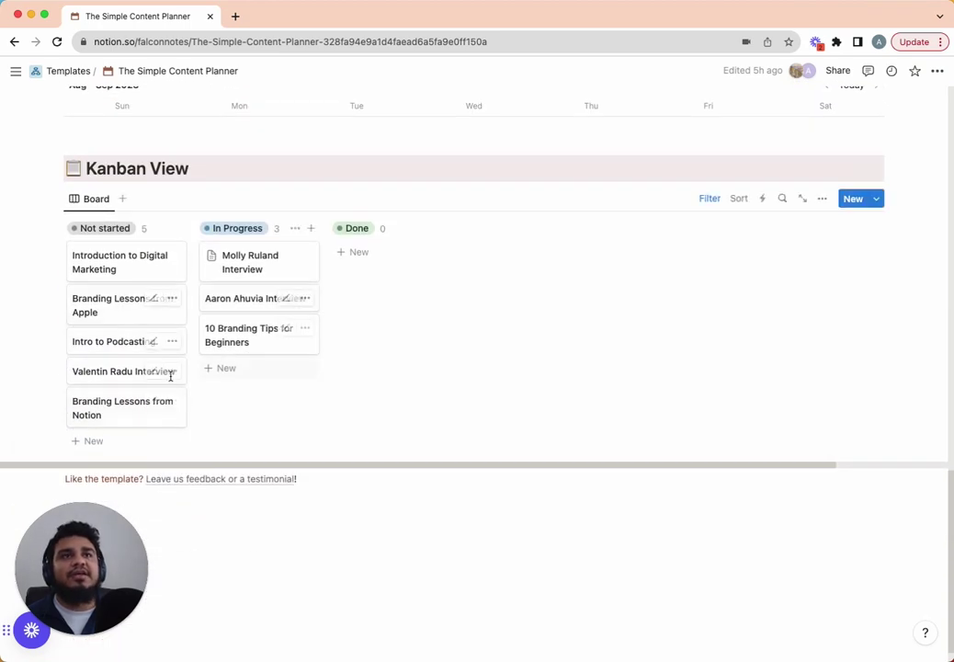
Set the Status of "Branding Lessons from Apple" to In Progress in the Content Table
{"action": "scroll", "coordinate": [243, 338], "scroll_direction": "up", "scroll_amount": 12}
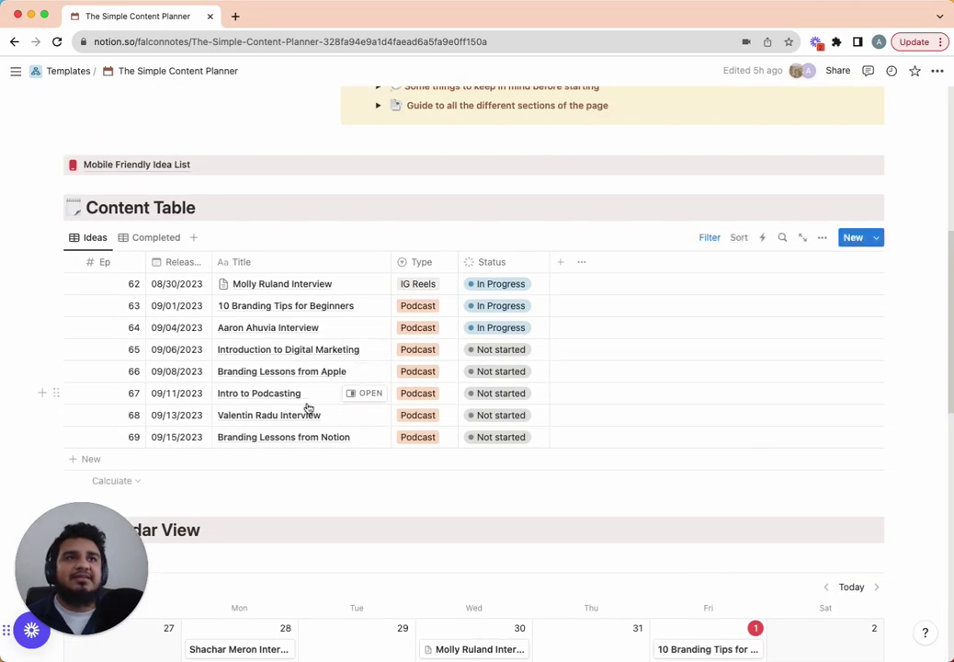
{"action": "left_click", "coordinate": [496, 372]}
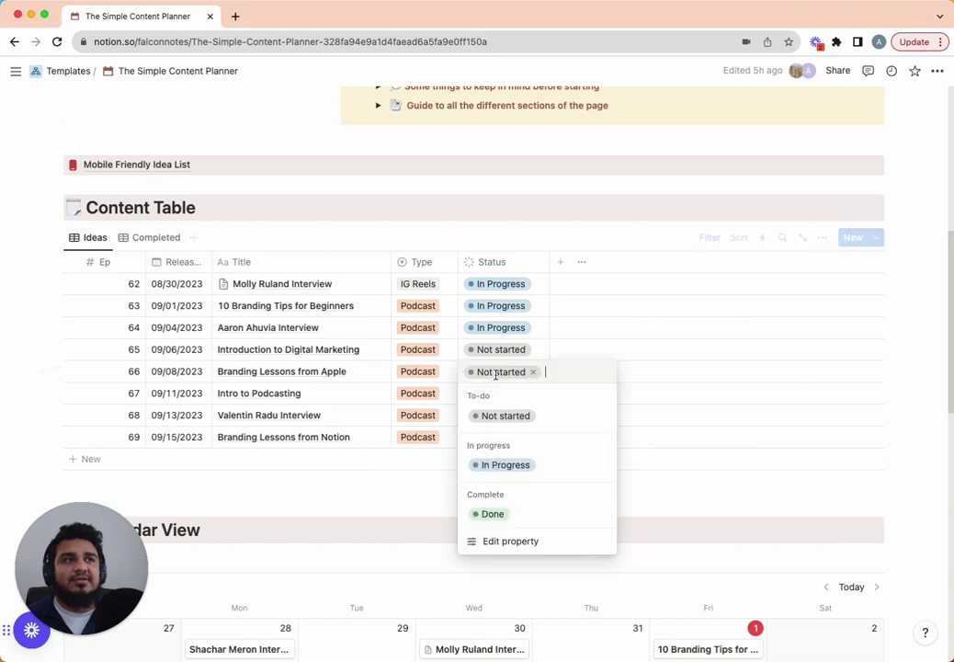
{"action": "left_click", "coordinate": [507, 464]}
In the Kanban View, move "10 Branding Tips for Beginners" to Not started, "Branding Lessons from Notion" to In Progress and the episode 64 interview to Done
{"action": "scroll", "coordinate": [385, 460], "scroll_direction": "down", "scroll_amount": 5}
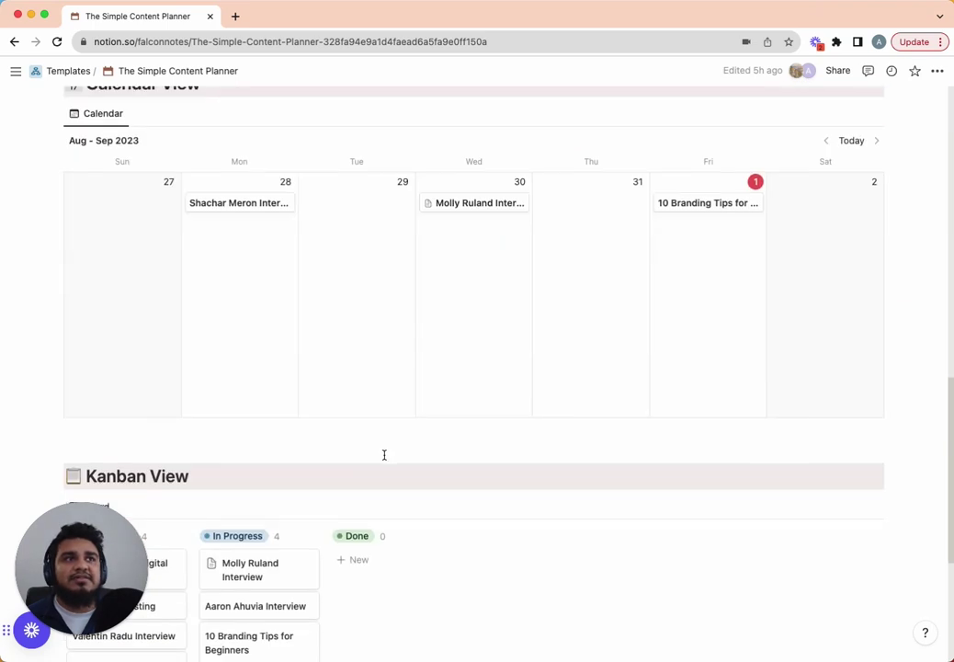
{"action": "scroll", "coordinate": [384, 454], "scroll_direction": "down", "scroll_amount": 3}
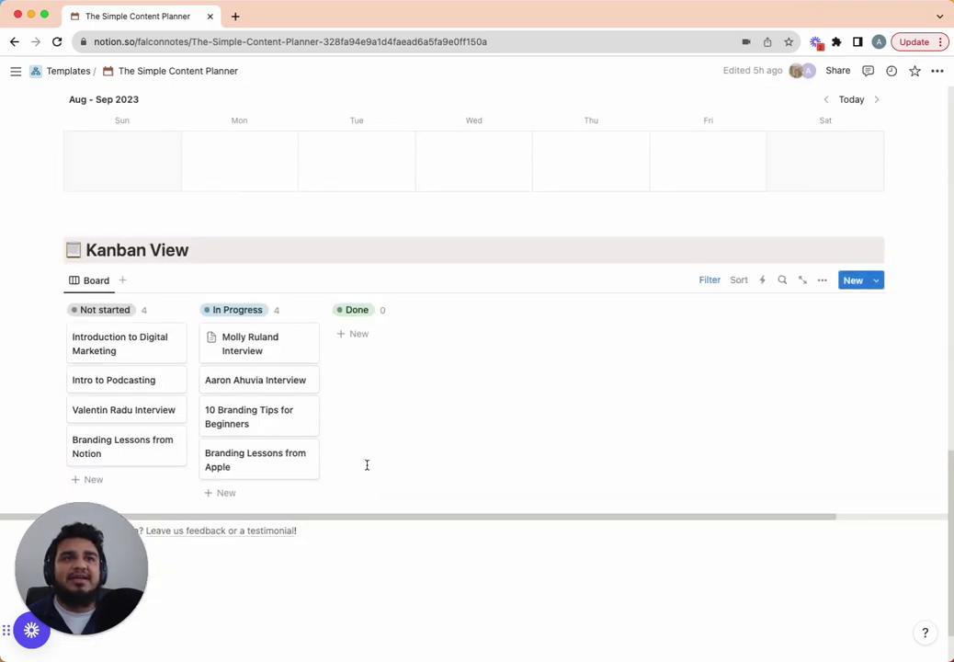
{"action": "left_click_drag", "start_coordinate": [261, 416], "coordinate": [142, 466]}
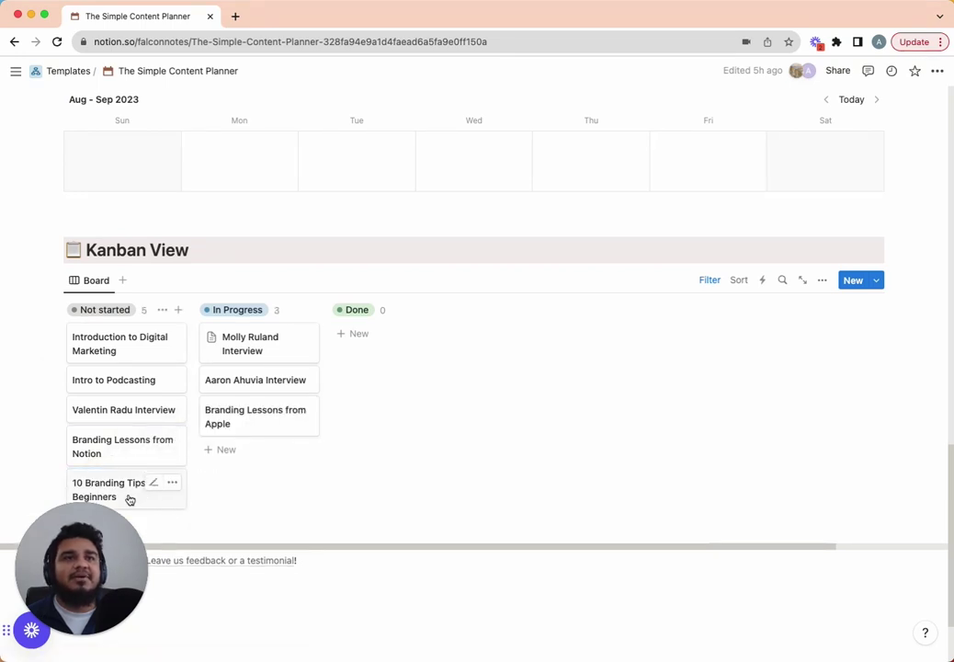
{"action": "left_click_drag", "start_coordinate": [102, 448], "coordinate": [236, 462]}
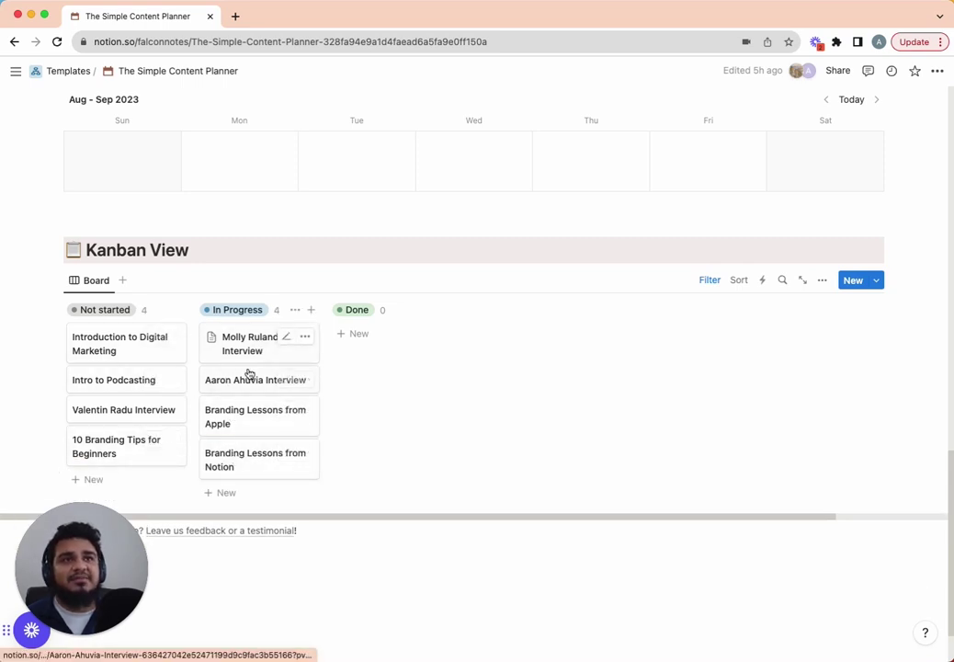
{"action": "left_click_drag", "start_coordinate": [243, 382], "coordinate": [387, 361]}
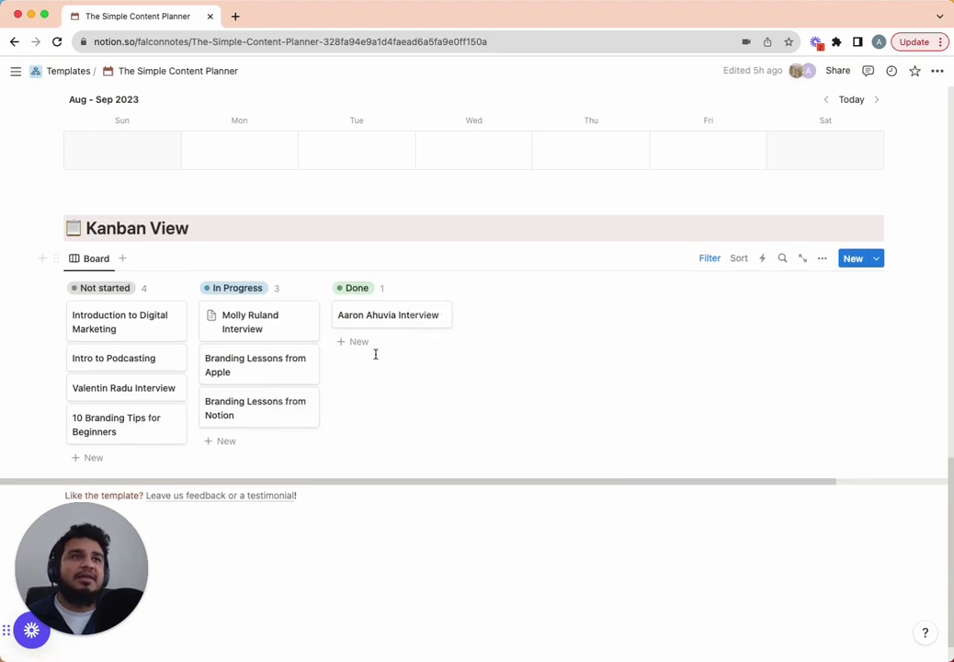
Examine the Kanban board's filter rules on Status and Release Date and close them
{"action": "left_click", "coordinate": [712, 261]}
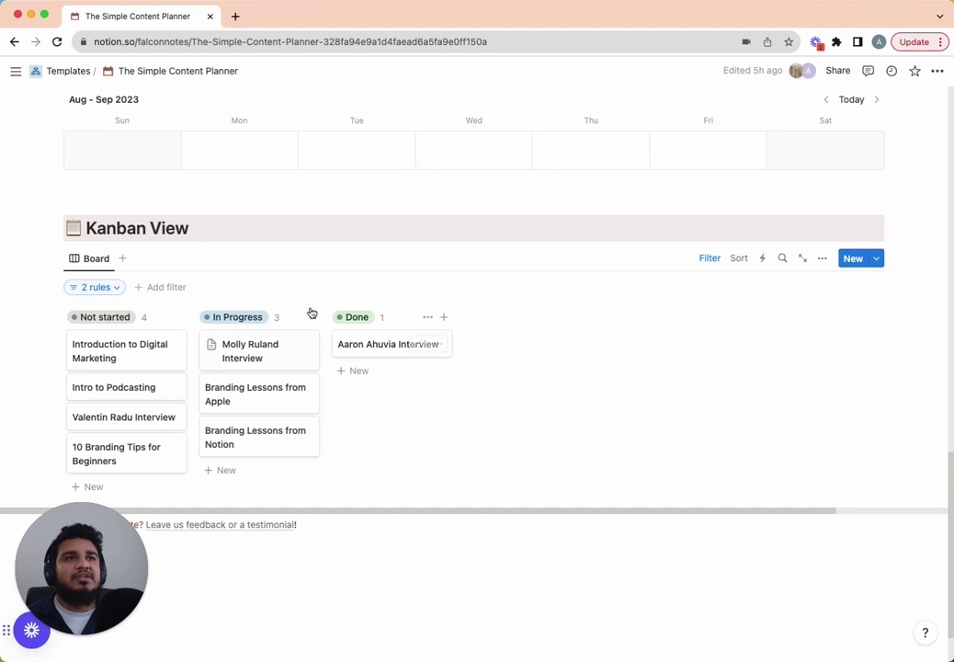
{"action": "left_click", "coordinate": [112, 293]}
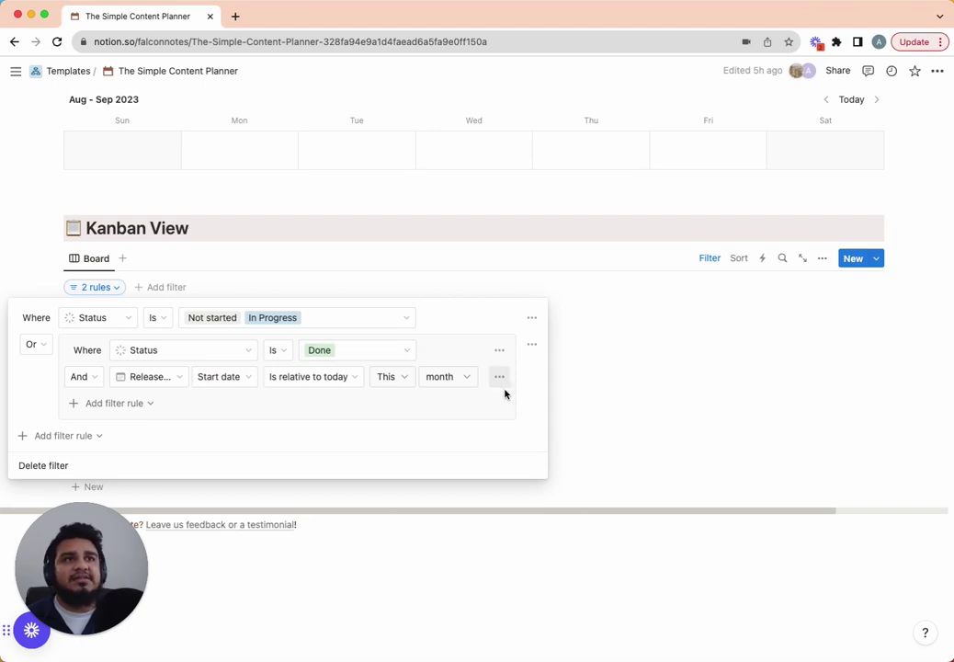
{"action": "left_click", "coordinate": [656, 383]}
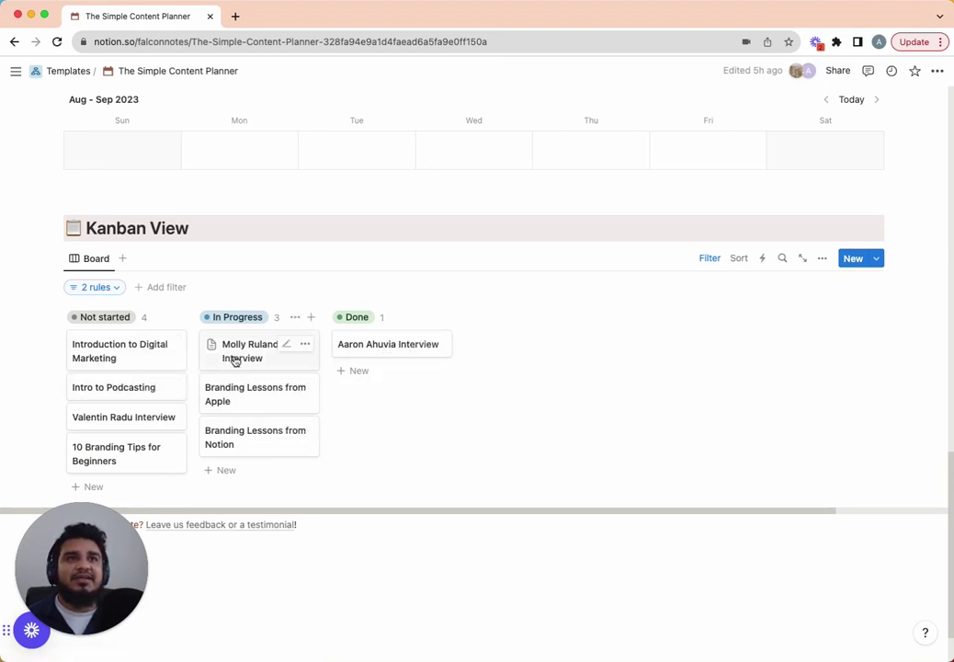
Try moving "Branding Lessons from Apple" to Done in the Kanban View and undo the recent card moves
{"action": "left_click_drag", "start_coordinate": [250, 362], "coordinate": [395, 382]}
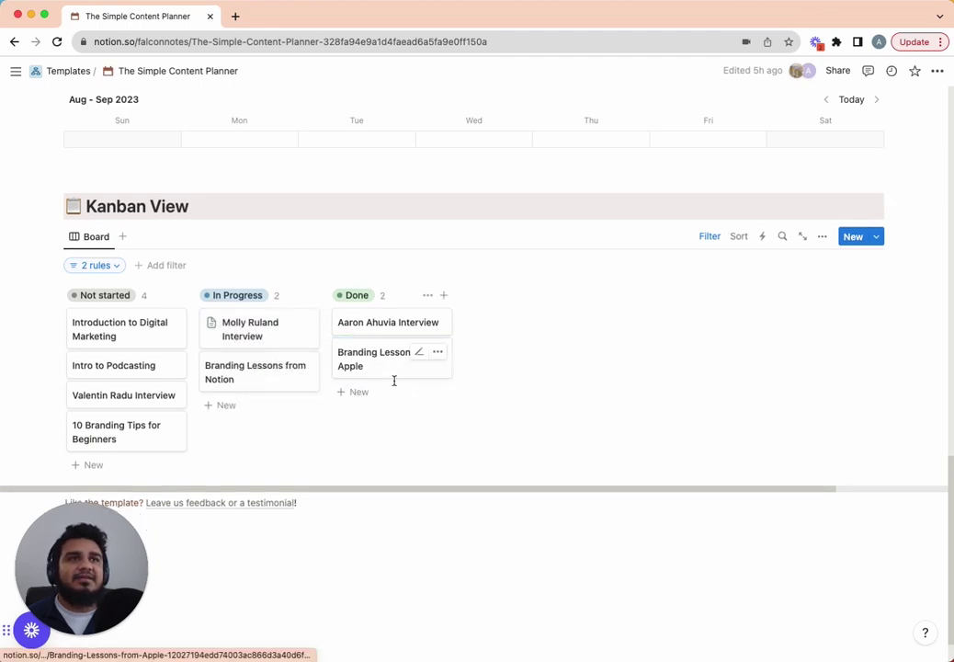
{"action": "mouse_move", "coordinate": [250, 386]}
{"action": "left_mouse_down"}
{"action": "mouse_move", "coordinate": [409, 390]}
{"action": "mouse_move", "coordinate": [248, 370]}
{"action": "left_mouse_up"}
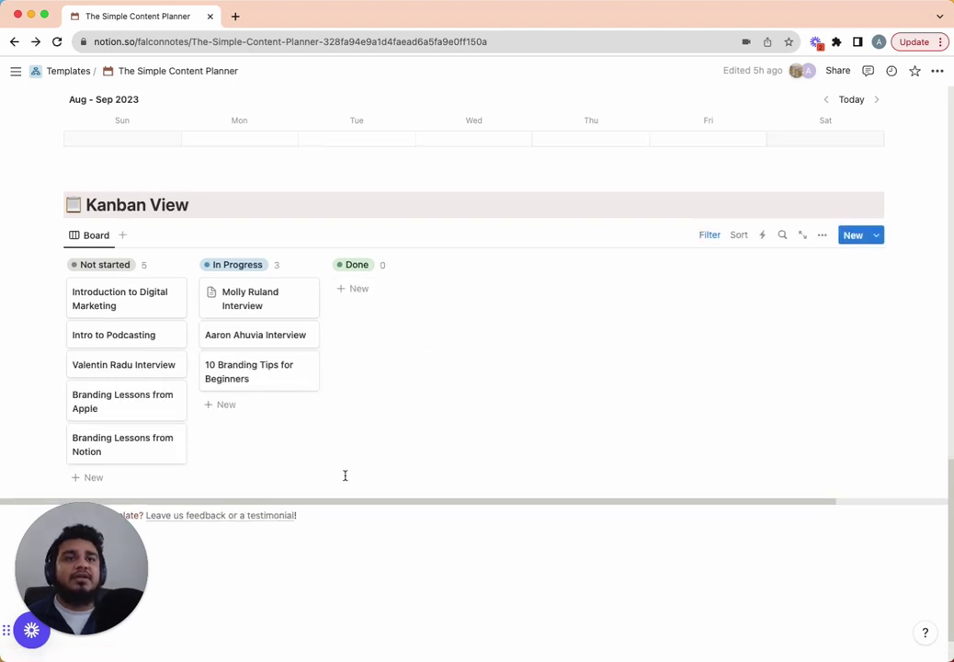
Open the Mobile Friendly Idea List page and add a new idea titled "notion ai" to the list
{"action": "scroll", "coordinate": [345, 475], "scroll_direction": "up", "scroll_amount": 5}
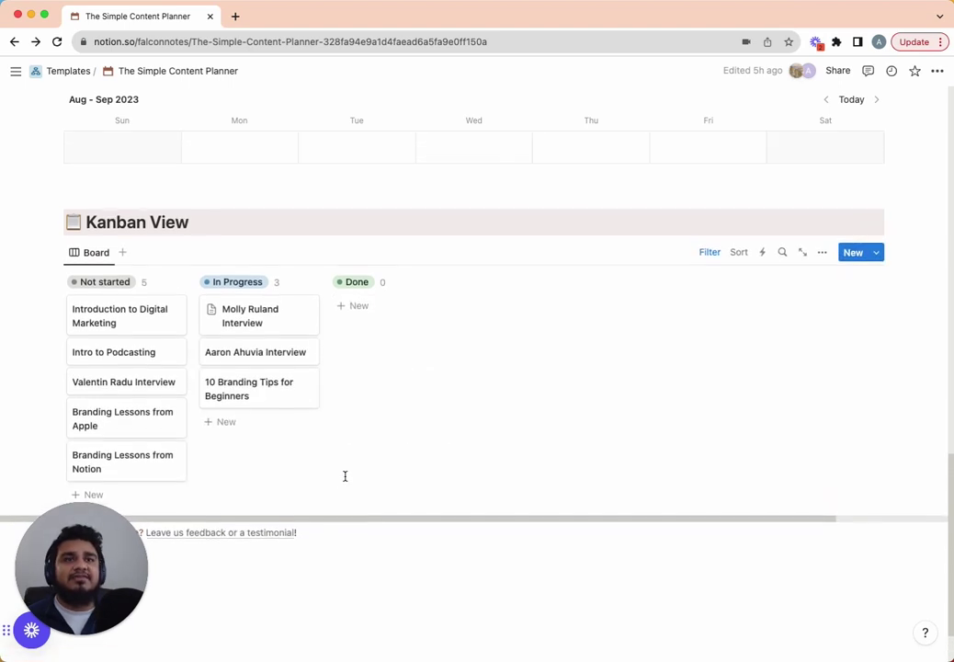
{"action": "scroll", "coordinate": [344, 475], "scroll_direction": "up", "scroll_amount": 10}
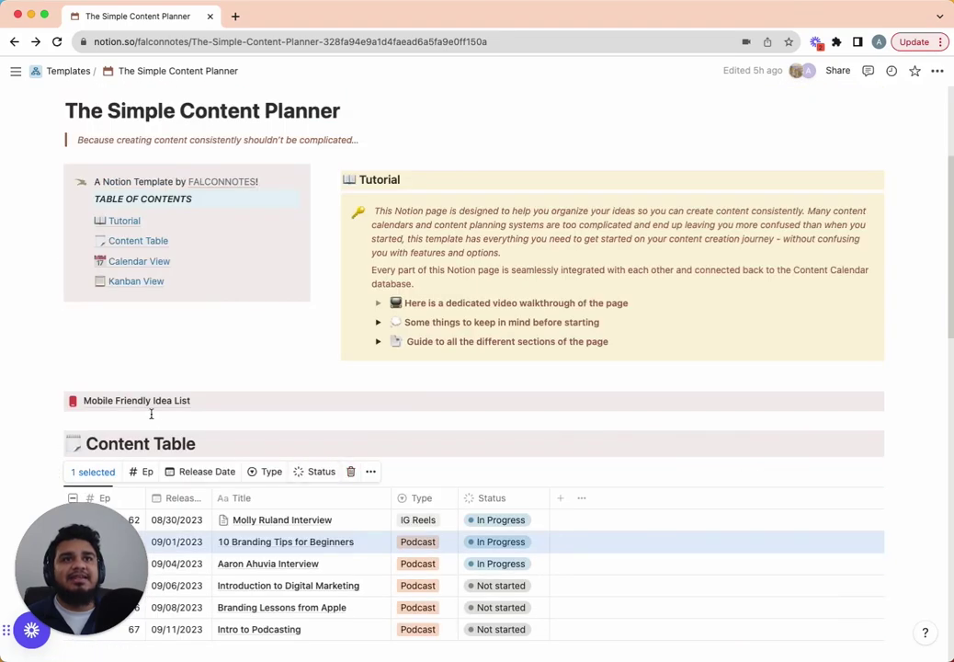
{"action": "left_click", "coordinate": [151, 400]}
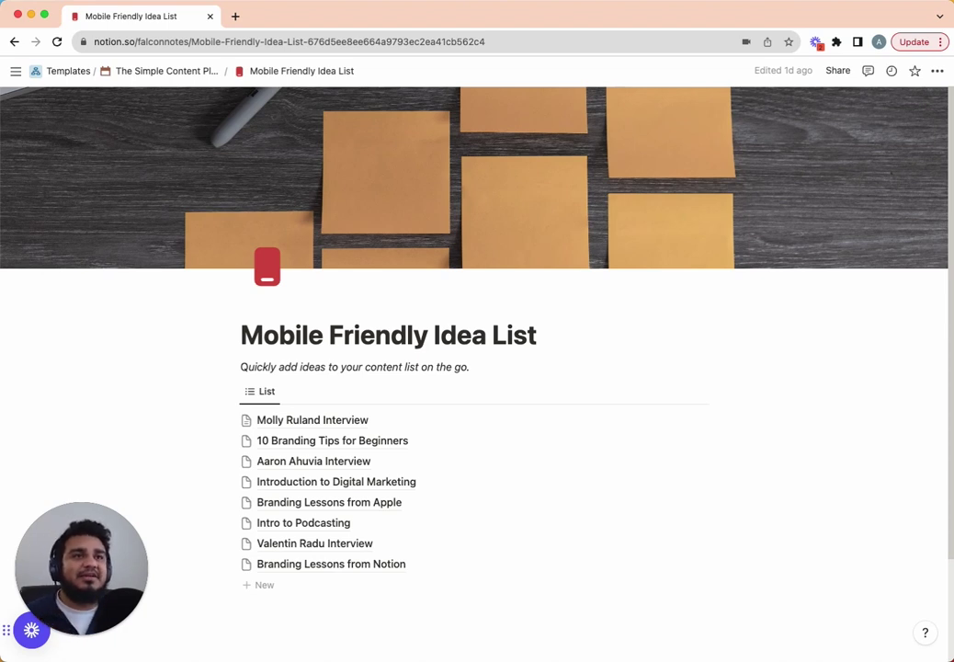
{"action": "left_click", "coordinate": [259, 586]}
{"action": "type", "text": "notion ai"}
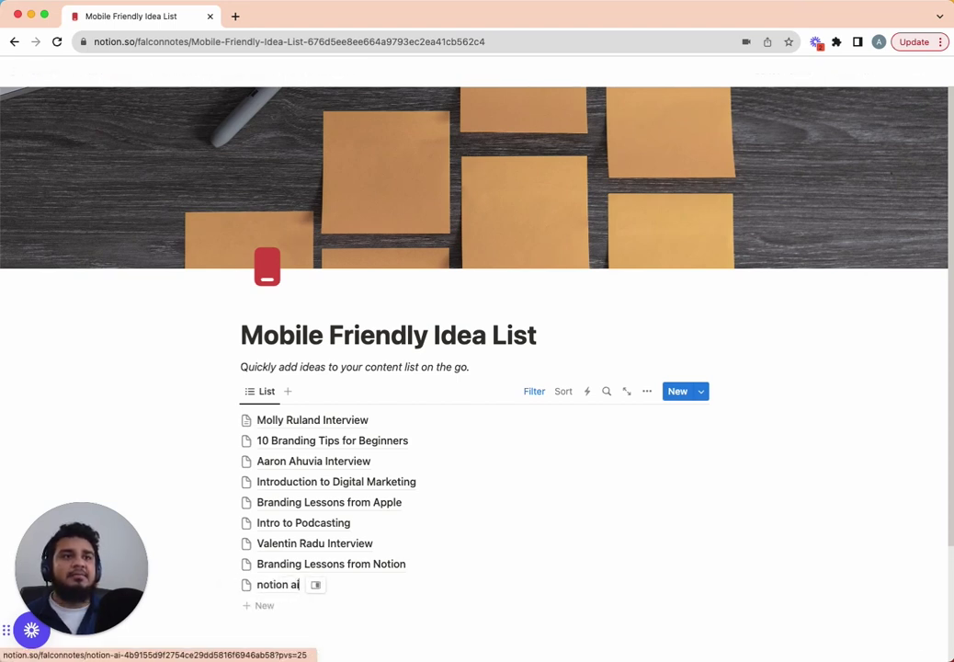
{"action": "key", "text": "Escape"}
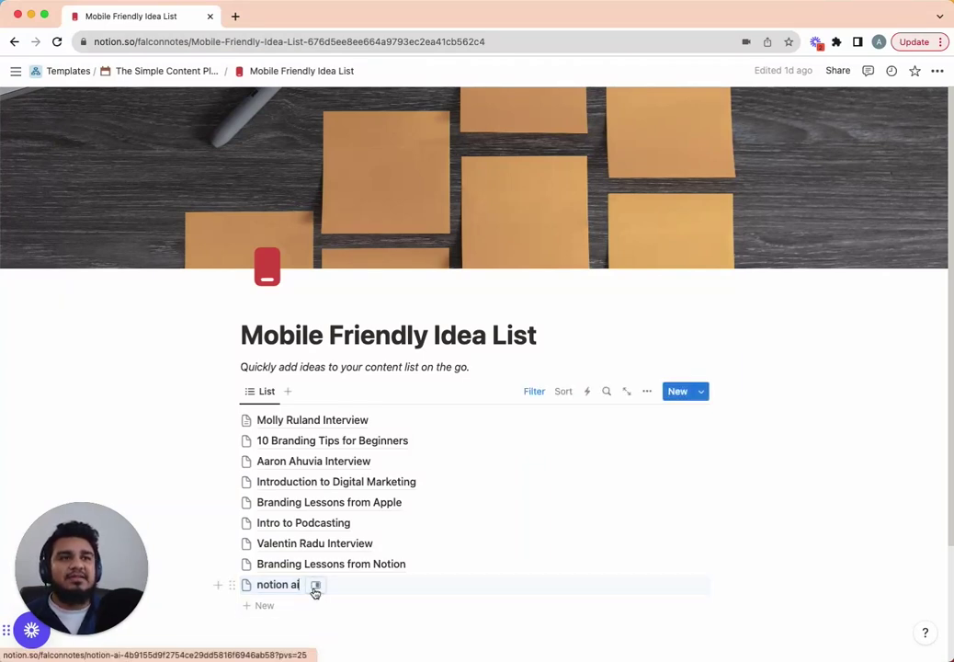
{"action": "left_click", "coordinate": [472, 578]}
Open the "notion ai" idea, enter the placeholder text "jdkajfkdncaljdkljfkldjaklfjskljf" in its page body and close it
{"action": "left_click", "coordinate": [319, 584]}
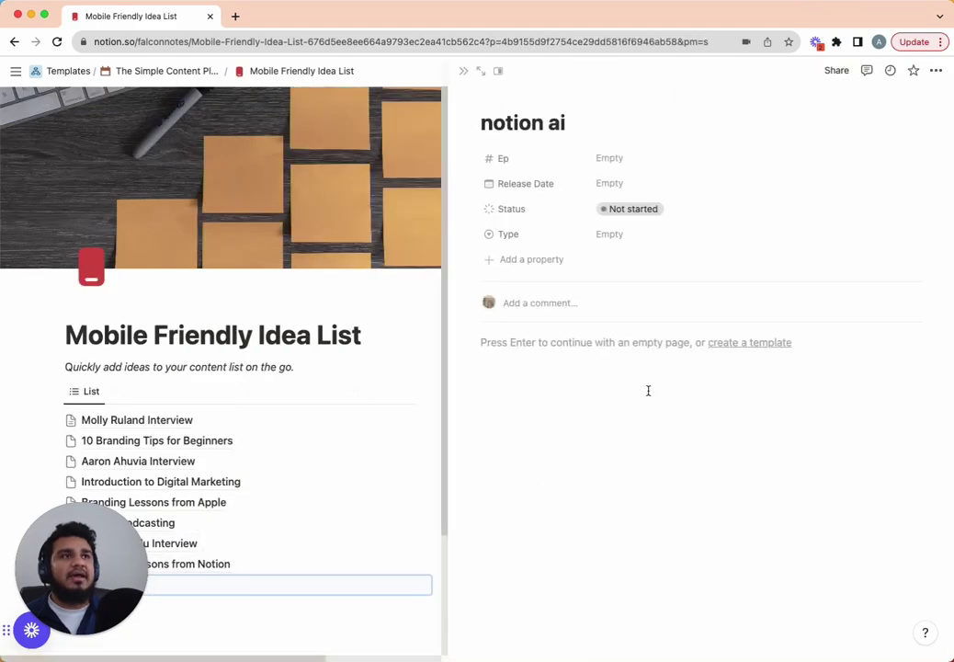
{"action": "type", "text": "jdkajf"}
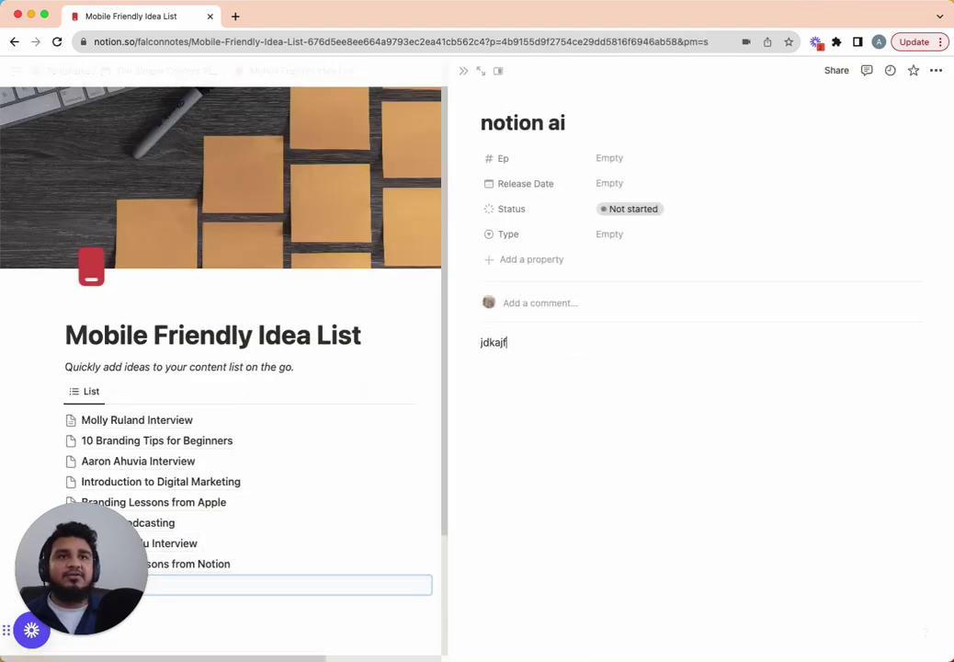
{"action": "type", "text": "kdncaljdklfjkldjaklfjskljf"}
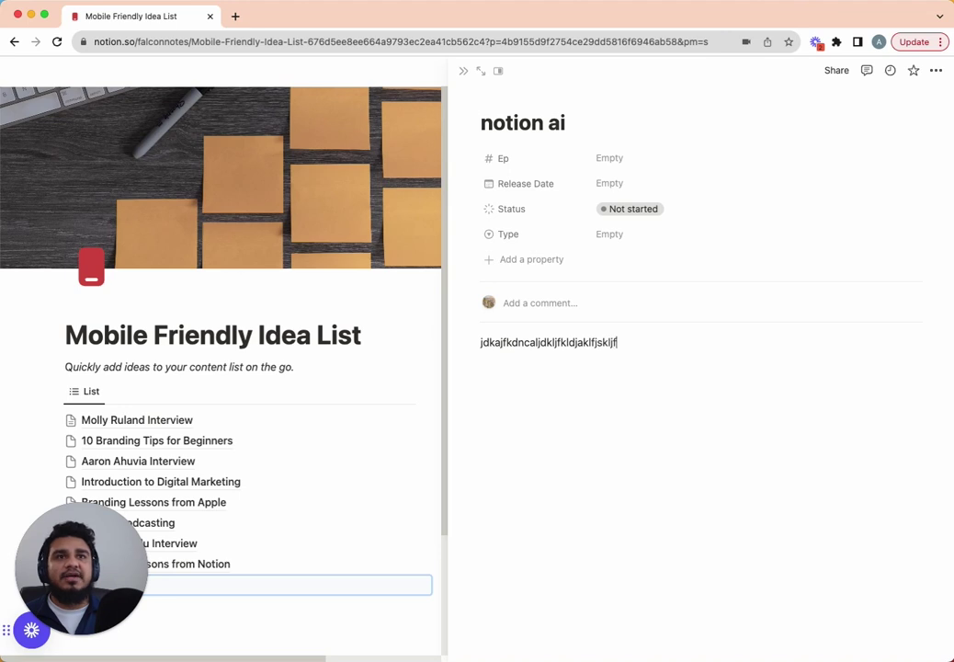
{"action": "left_click", "coordinate": [463, 71]}
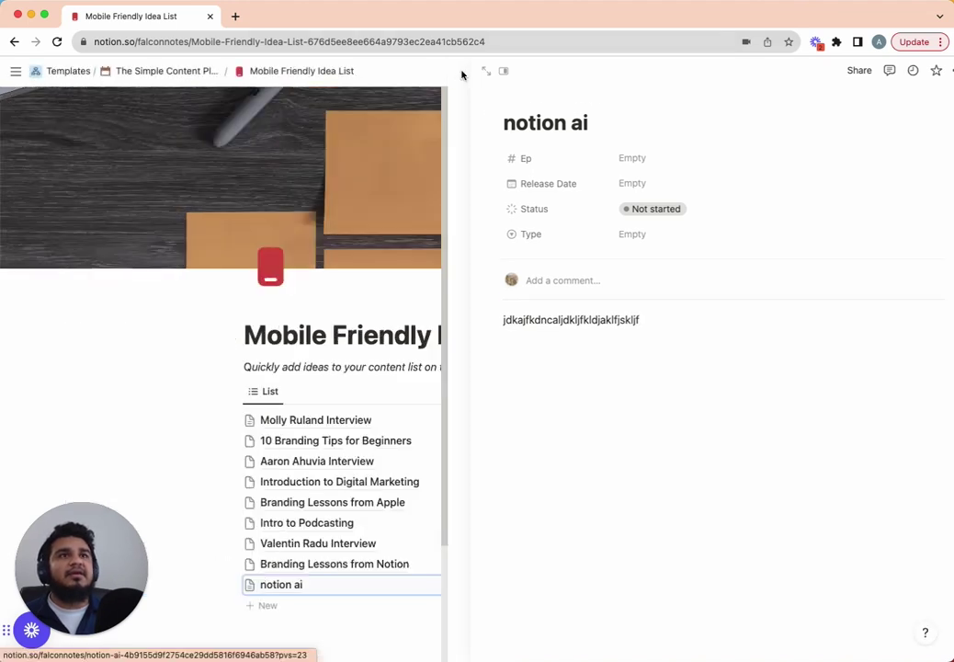
Return to The Simple Content Planner page and move the "notion ai" card to In Progress in the Kanban View
{"action": "left_click", "coordinate": [185, 76]}
{"action": "scroll", "coordinate": [307, 523], "scroll_direction": "down", "scroll_amount": 6}
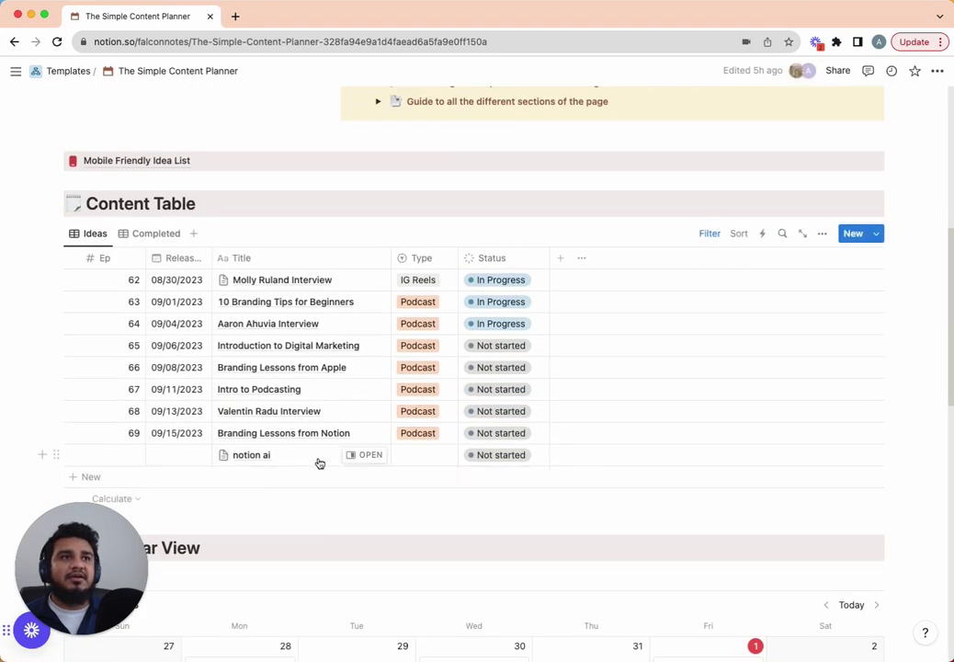
{"action": "scroll", "coordinate": [402, 479], "scroll_direction": "down", "scroll_amount": 10}
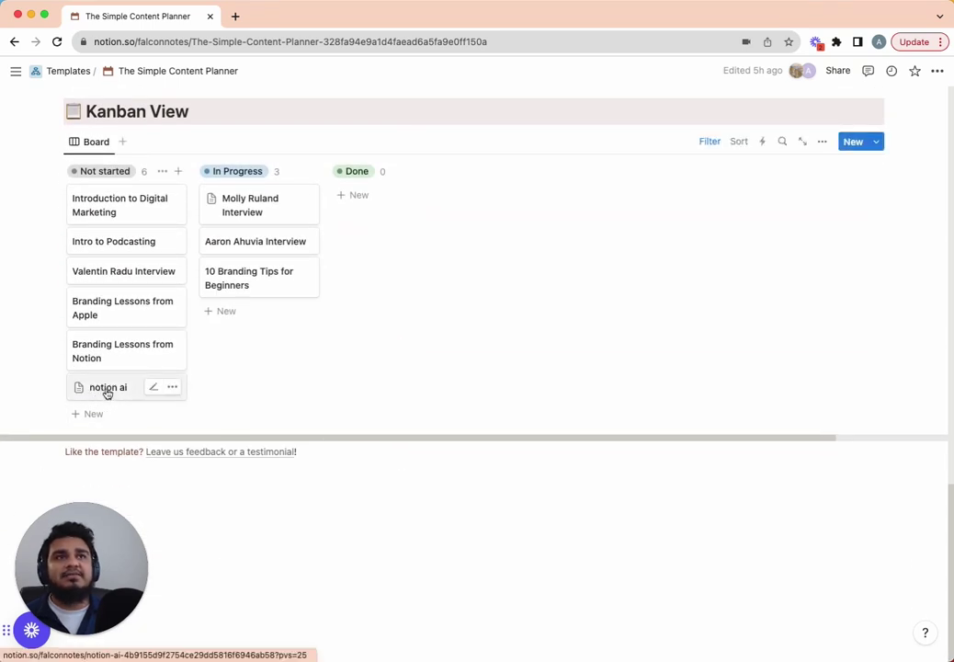
{"action": "left_click_drag", "start_coordinate": [108, 393], "coordinate": [237, 337]}
In the Content Table, set the Type of "notion ai" to IG Reels and its Release Date to 09/08/2023
{"action": "scroll", "coordinate": [273, 435], "scroll_direction": "up", "scroll_amount": 8}
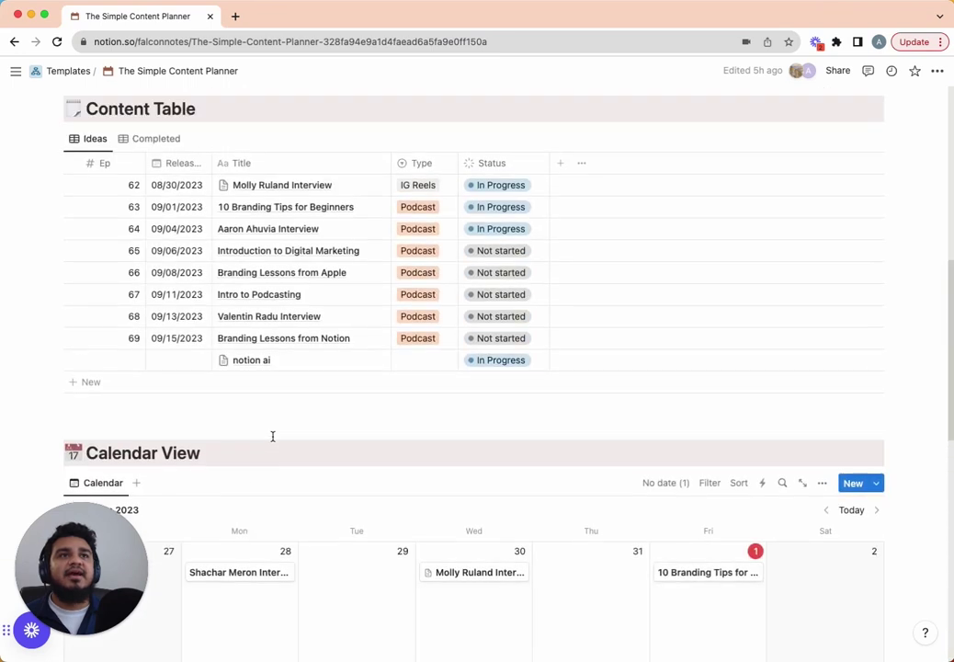
{"action": "scroll", "coordinate": [276, 432], "scroll_direction": "up", "scroll_amount": 1}
{"action": "left_click", "coordinate": [422, 383]}
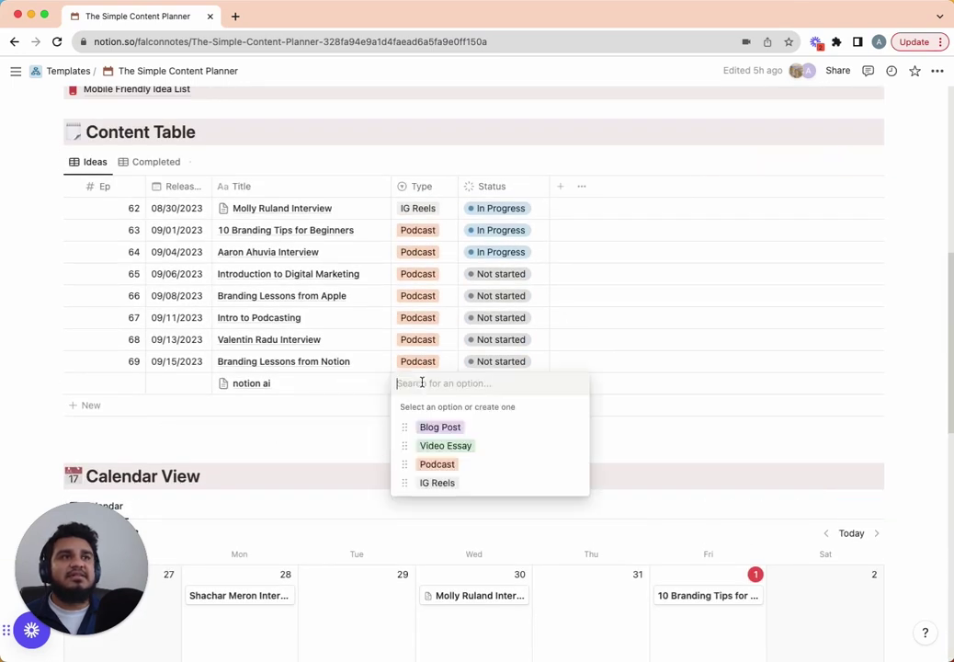
{"action": "left_click", "coordinate": [441, 483]}
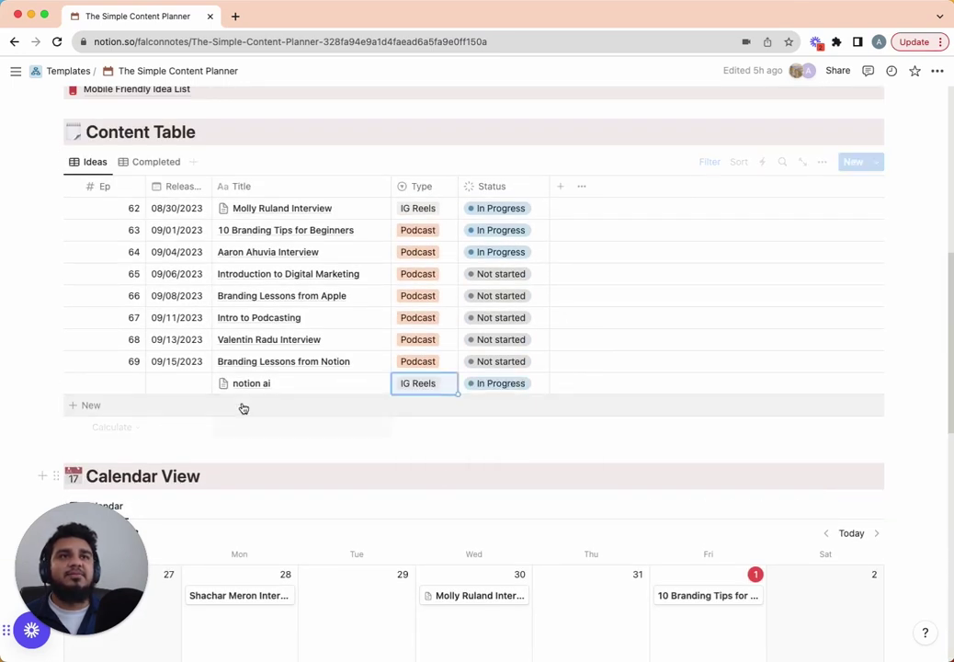
{"action": "left_click", "coordinate": [177, 392]}
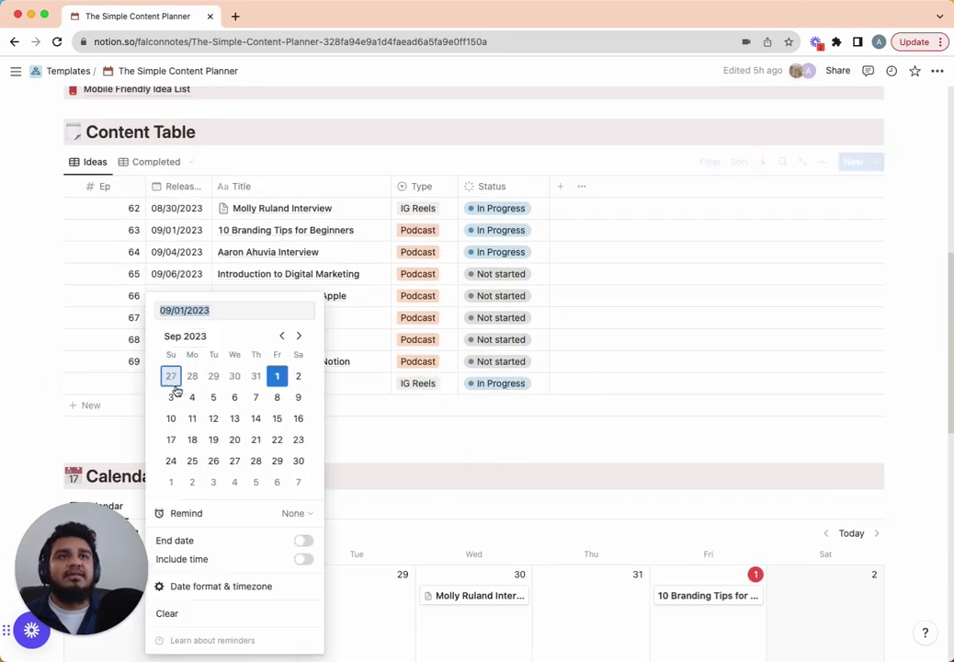
{"action": "left_click", "coordinate": [276, 401]}
{"action": "left_click", "coordinate": [453, 443]}
Examine the Mobile Friendly Idea List again and compare it with the planner's Content Table and Kanban View
{"action": "scroll", "coordinate": [372, 495], "scroll_direction": "up", "scroll_amount": 3}
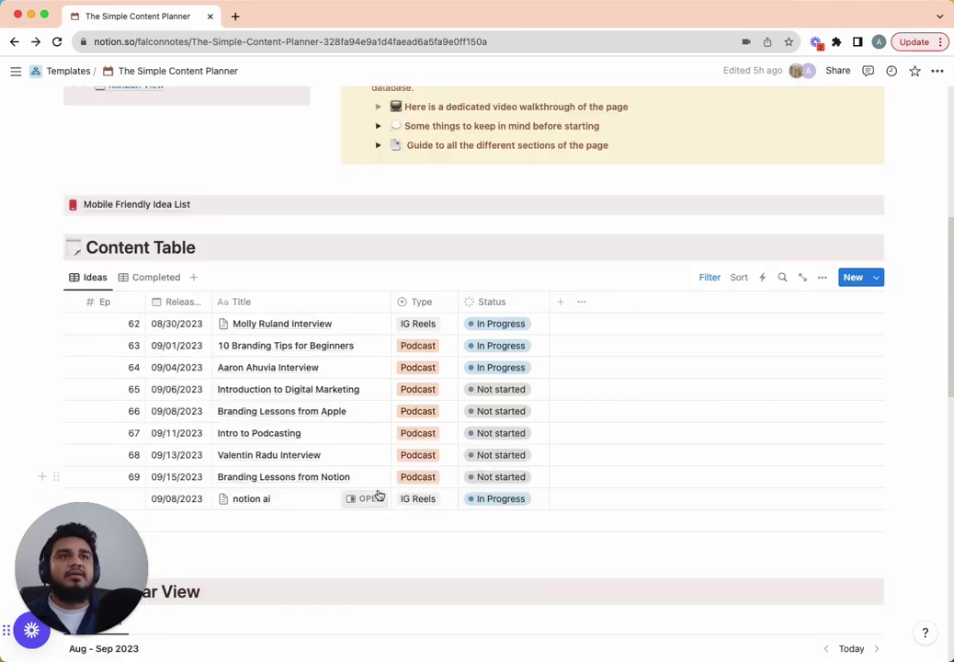
{"action": "scroll", "coordinate": [257, 396], "scroll_direction": "up", "scroll_amount": 2}
{"action": "left_click", "coordinate": [148, 279]}
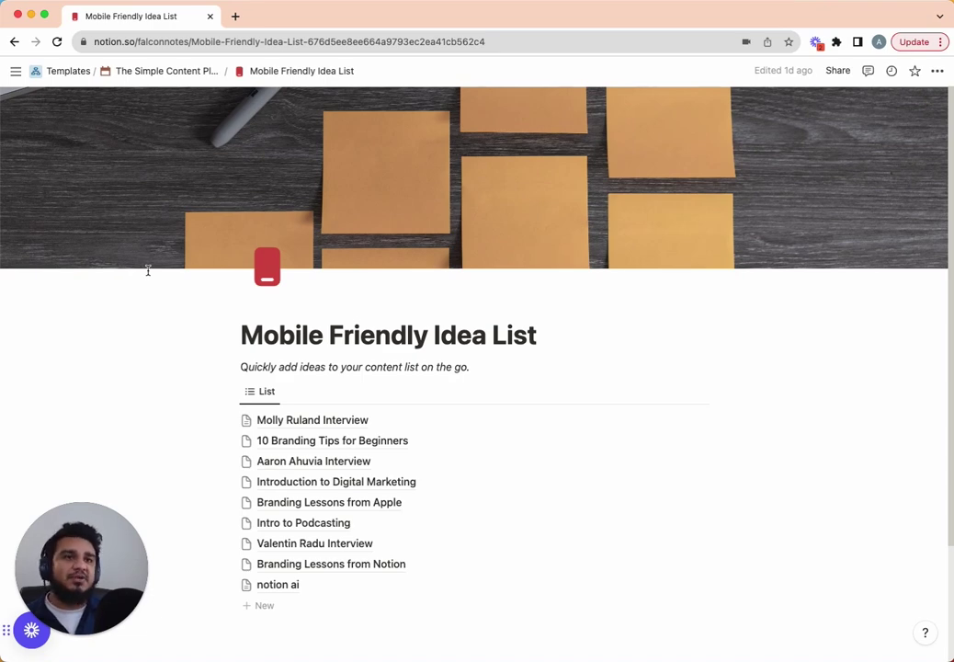
{"action": "left_click", "coordinate": [170, 73]}
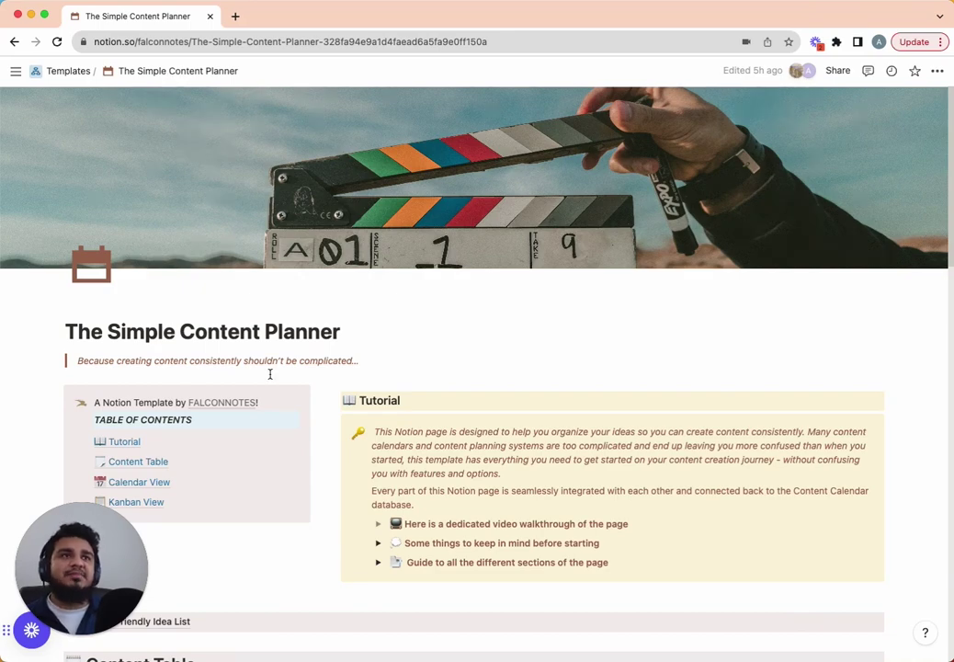
{"action": "scroll", "coordinate": [271, 372], "scroll_direction": "down", "scroll_amount": 5}
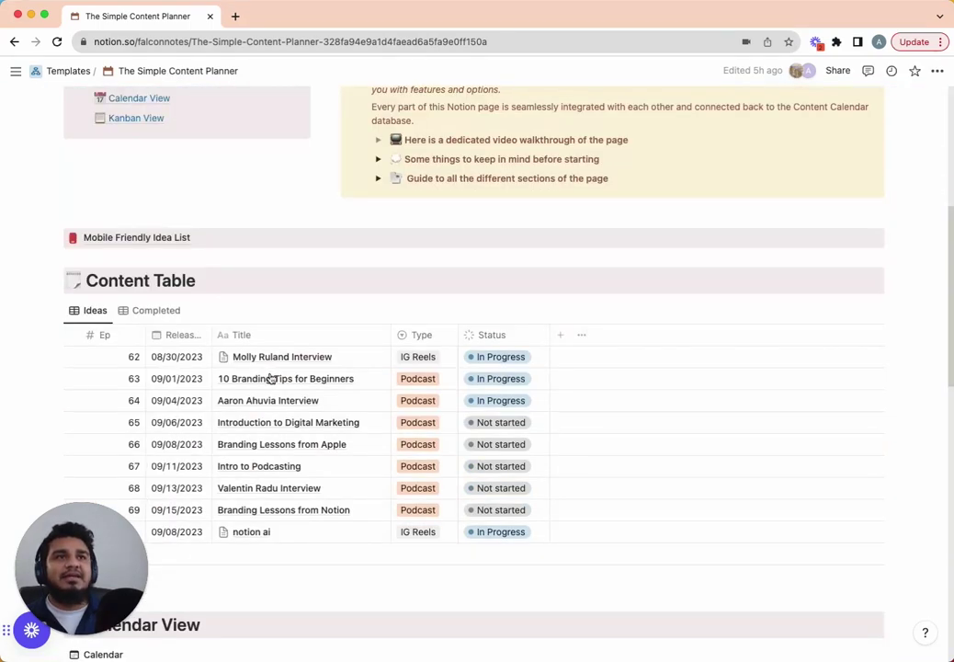
{"action": "scroll", "coordinate": [271, 377], "scroll_direction": "down", "scroll_amount": 5}
{"action": "scroll", "coordinate": [270, 378], "scroll_direction": "down", "scroll_amount": 5}
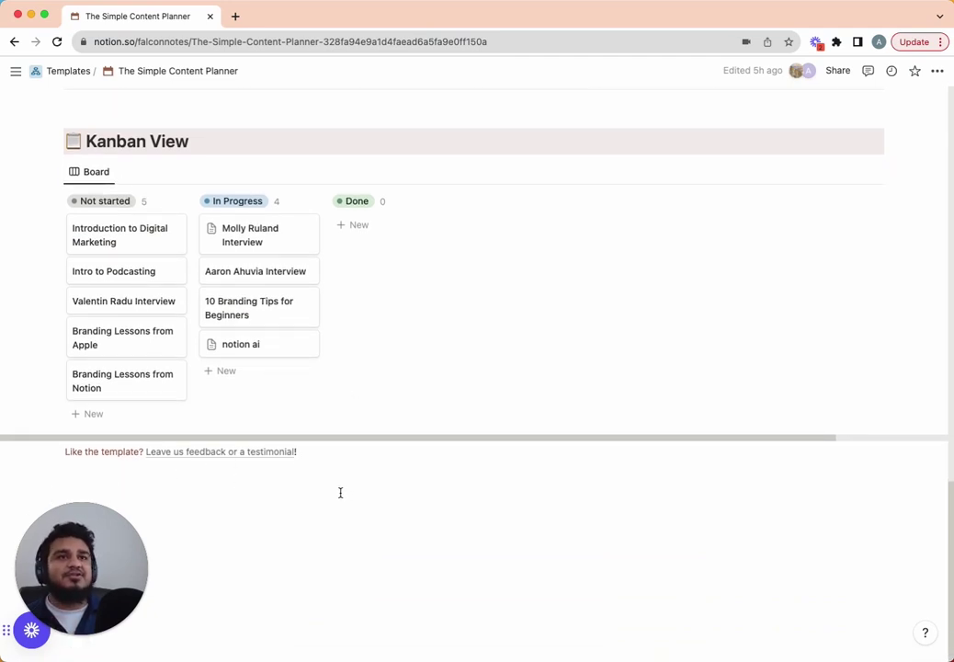
{"action": "scroll", "coordinate": [168, 488], "scroll_direction": "up", "scroll_amount": 1}
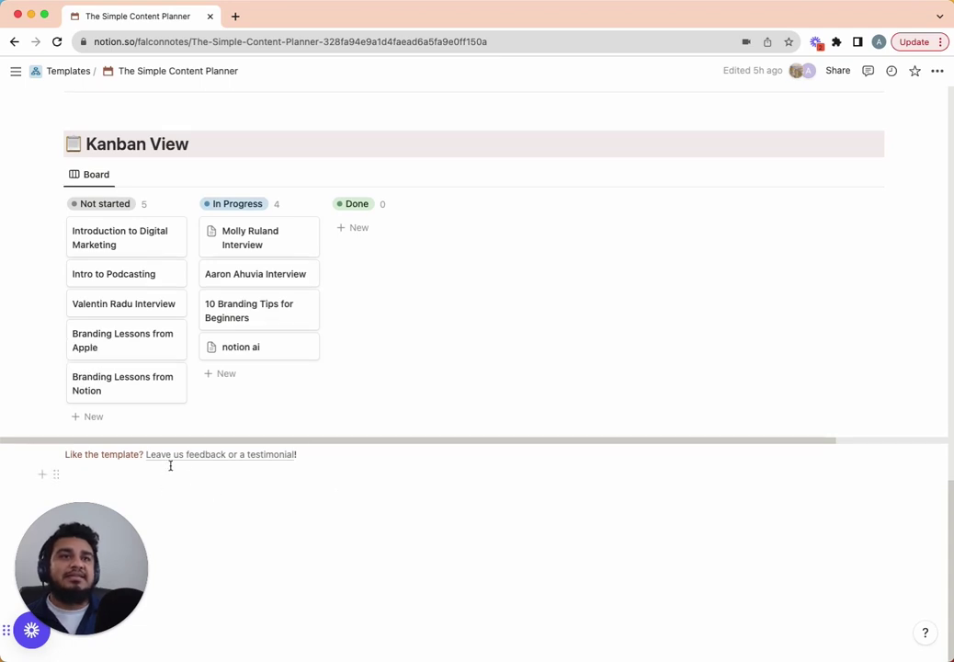